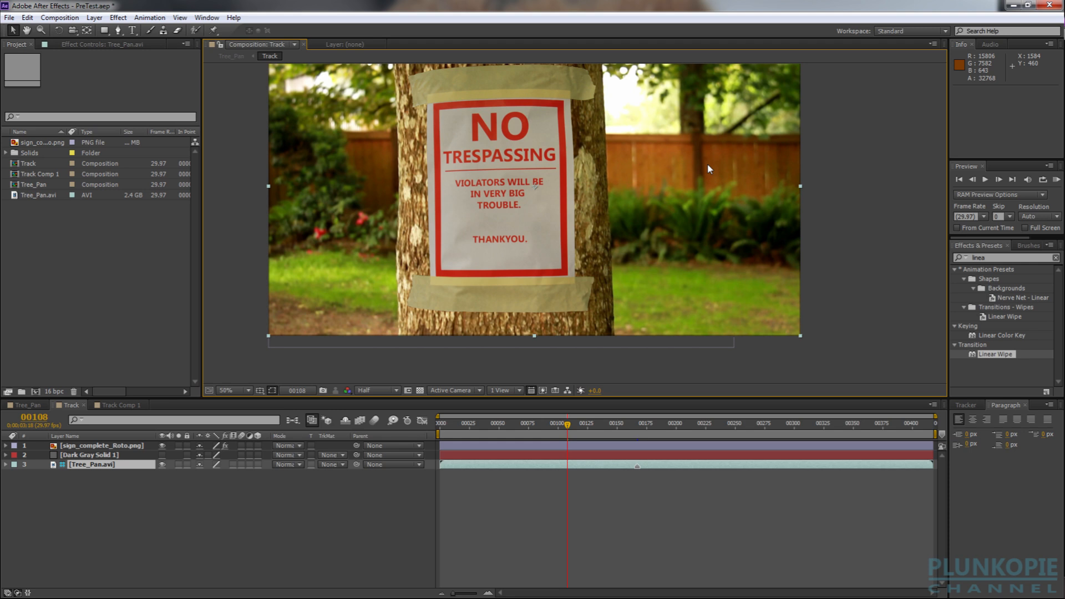
Create a new composition from the Tree_Pan.avi footage and scrub through it, ending back at frame 0
{"action": "left_click_drag", "start_coordinate": [708, 165], "coordinate": [748, 200]}
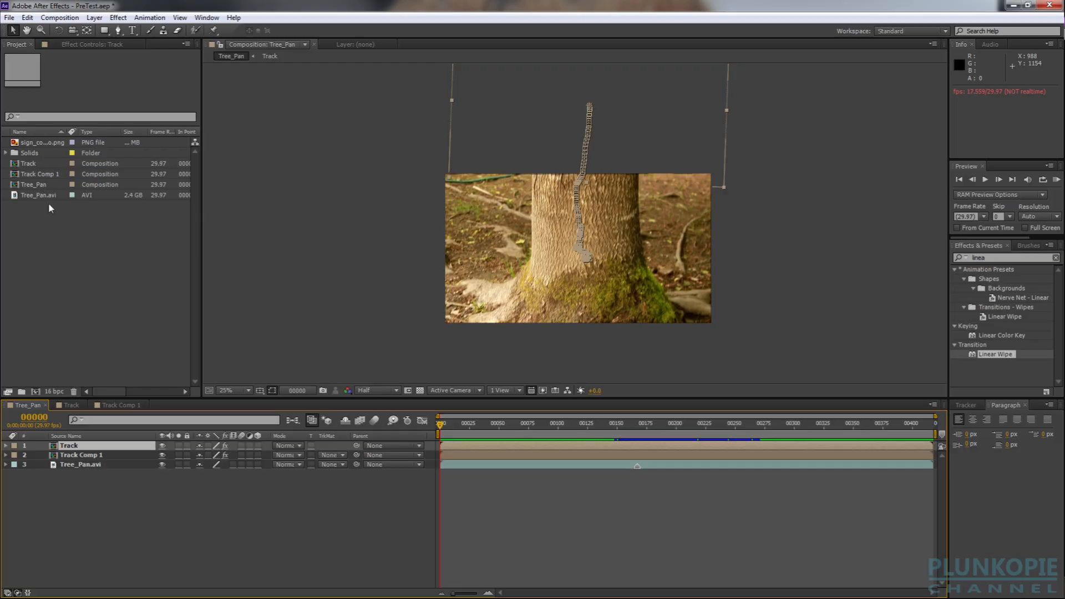
{"action": "left_click", "coordinate": [34, 195]}
{"action": "left_click_drag", "start_coordinate": [34, 196], "coordinate": [36, 392]}
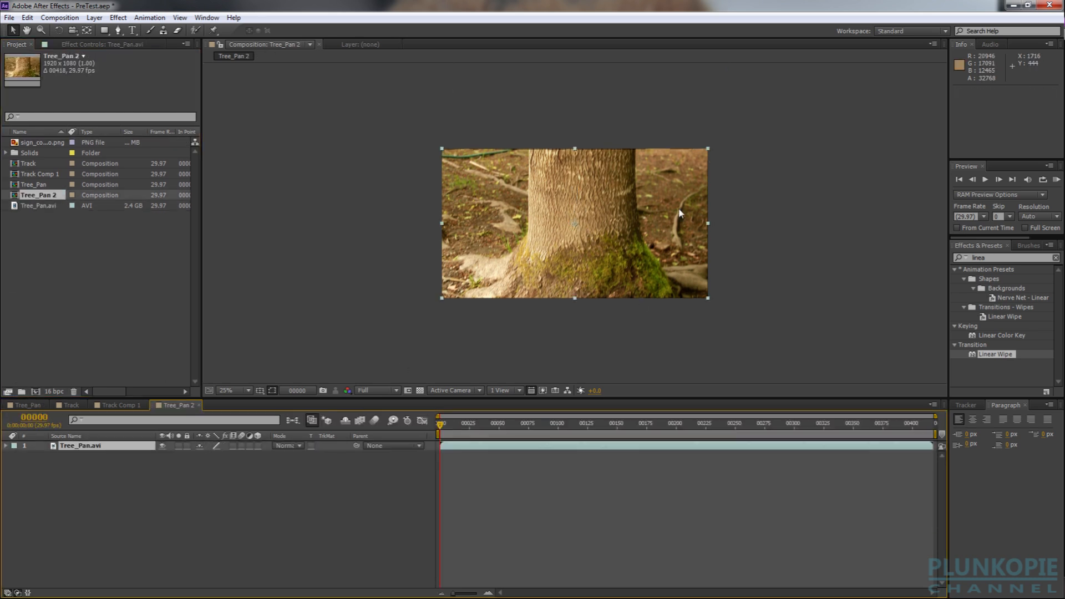
{"action": "scroll", "coordinate": [598, 225], "scroll_direction": "up", "scroll_amount": 2}
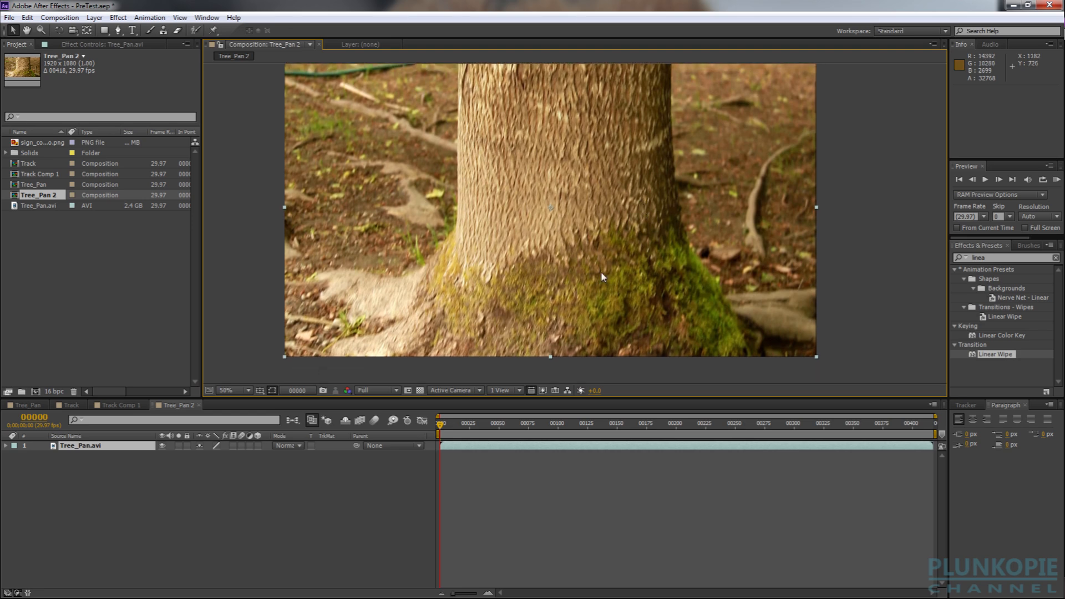
{"action": "left_click_drag", "start_coordinate": [441, 423], "coordinate": [420, 414]}
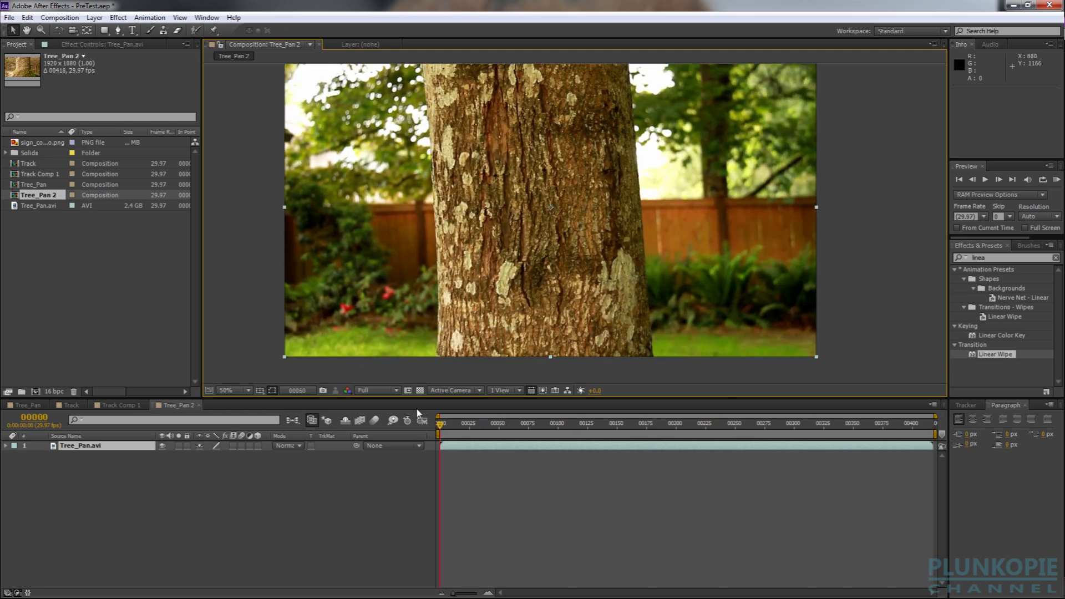
Send the Tree_Pan.avi layer to mocha AE for tracking and go to frame 225, where the upper trunk is in view
{"action": "left_click", "coordinate": [159, 16]}
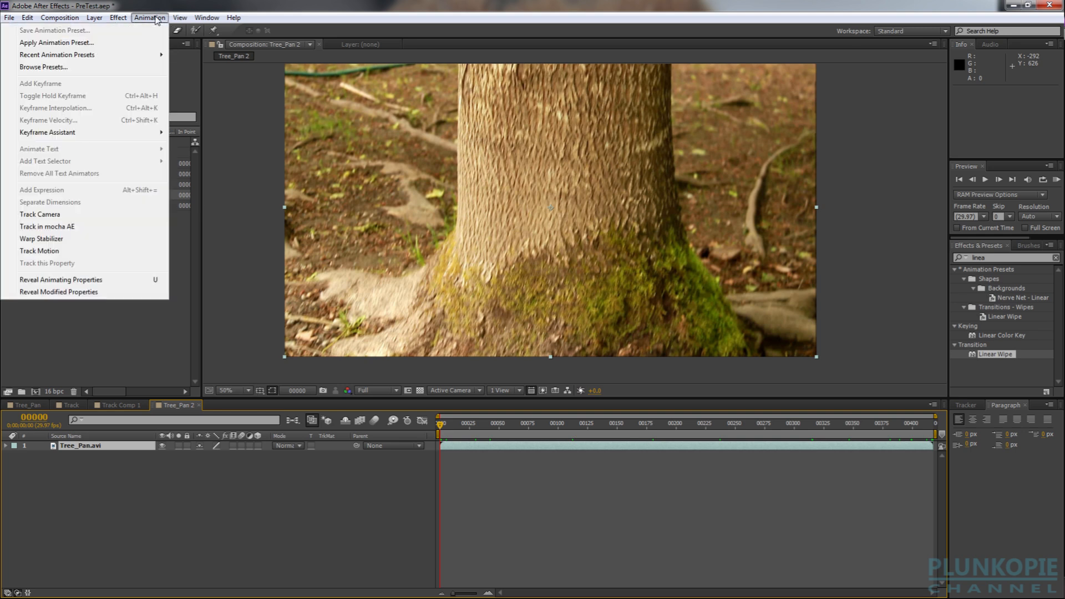
{"action": "left_click", "coordinate": [77, 227]}
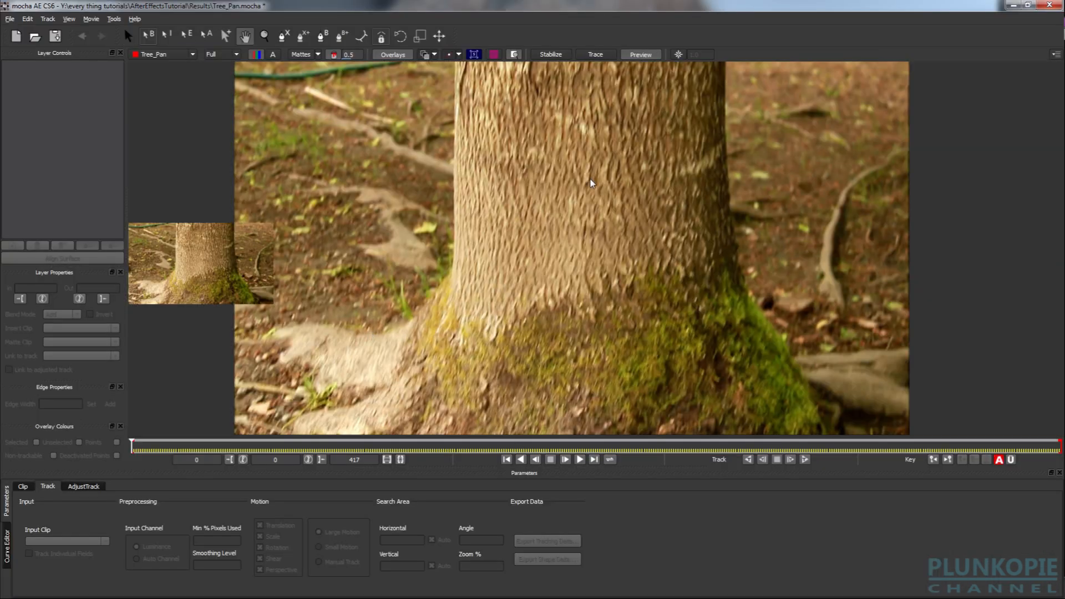
{"action": "left_click_drag", "start_coordinate": [592, 181], "coordinate": [555, 158]}
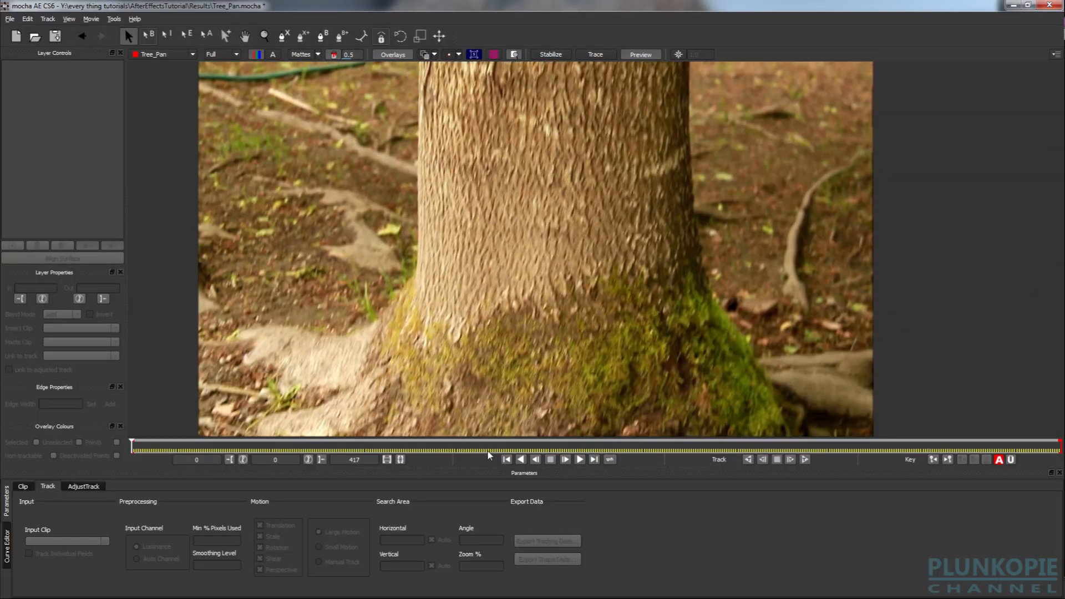
{"action": "left_click_drag", "start_coordinate": [133, 449], "coordinate": [630, 427]}
{"action": "left_click_drag", "start_coordinate": [545, 278], "coordinate": [545, 272]}
{"action": "key", "text": "Right"}
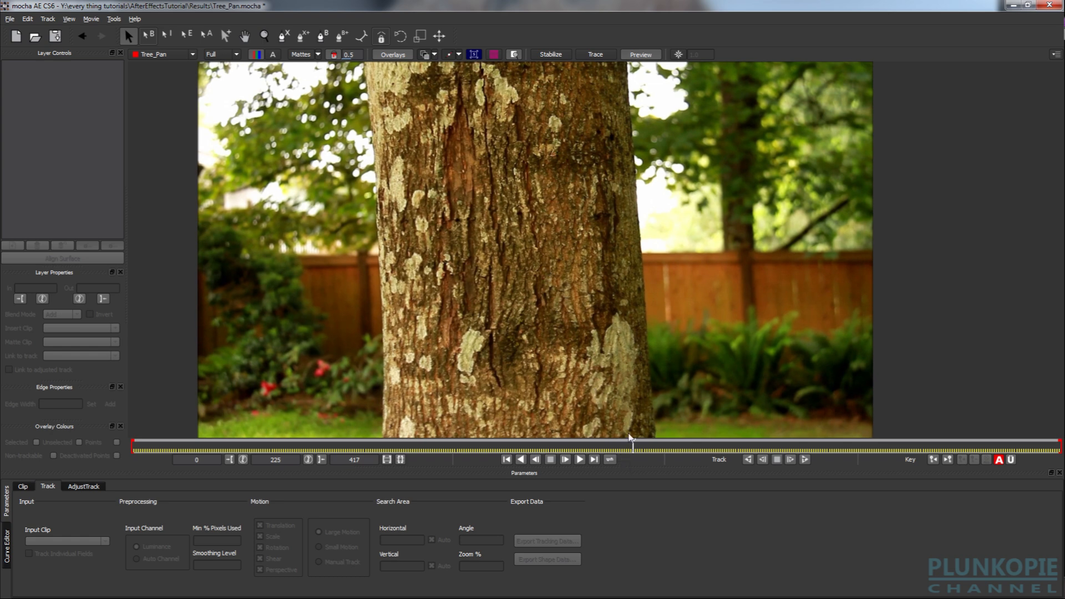
Start an X-spline around the tree trunk, placing points across its top and down its right edge to the frame's base
{"action": "left_click", "coordinate": [265, 36]}
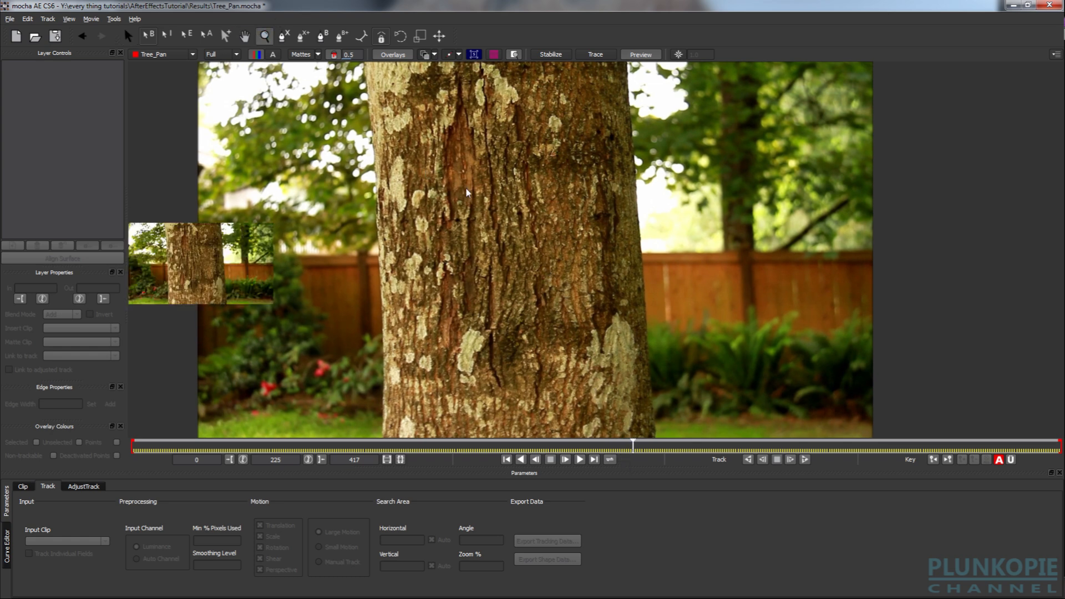
{"action": "left_click_drag", "start_coordinate": [467, 195], "coordinate": [467, 210]}
{"action": "left_click", "coordinate": [128, 36]}
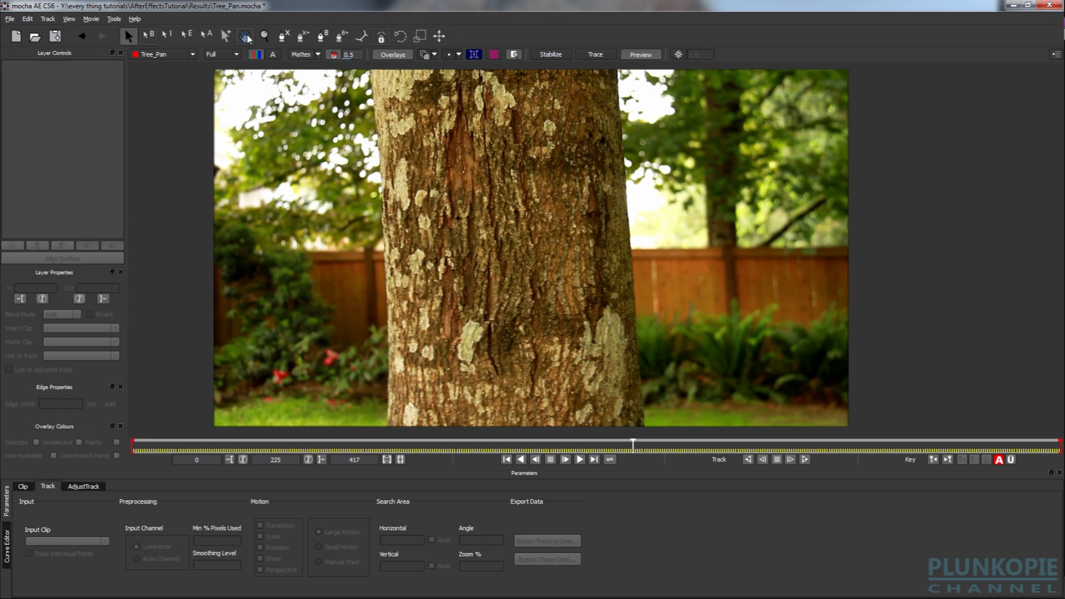
{"action": "left_click", "coordinate": [284, 36]}
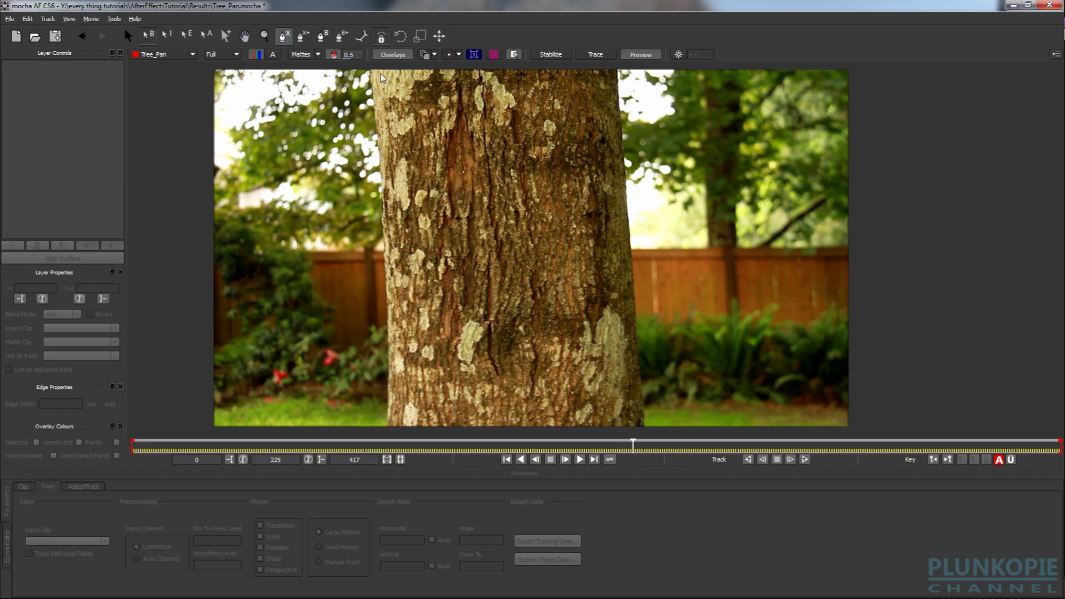
{"action": "left_click", "coordinate": [366, 72]}
{"action": "left_click", "coordinate": [621, 72]}
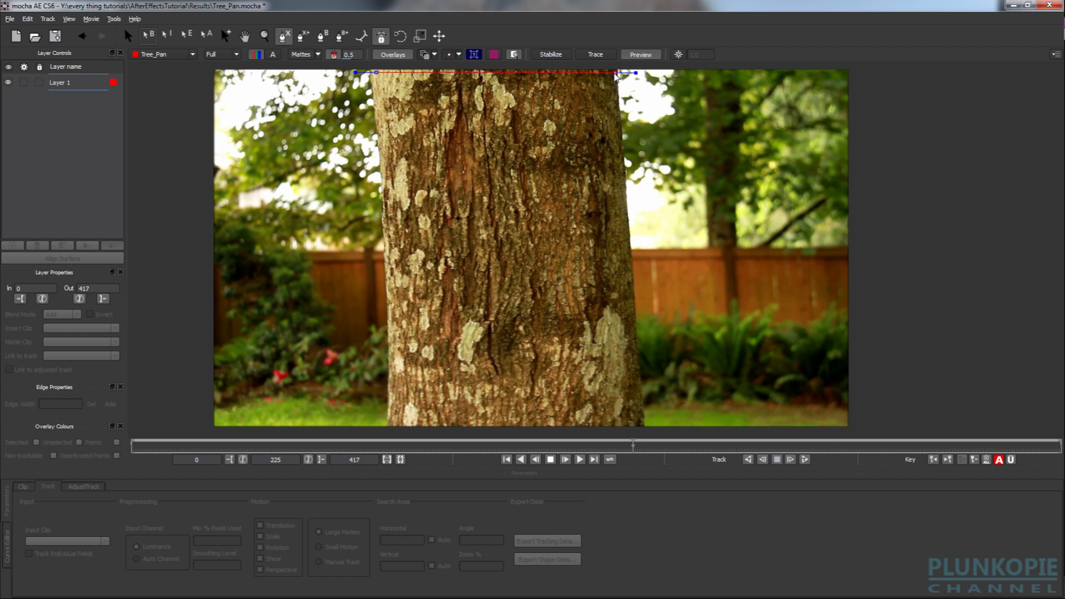
{"action": "left_click", "coordinate": [622, 163]}
{"action": "left_click", "coordinate": [630, 270]}
{"action": "left_click", "coordinate": [633, 352]}
{"action": "left_click", "coordinate": [638, 394]}
{"action": "left_click", "coordinate": [641, 424]}
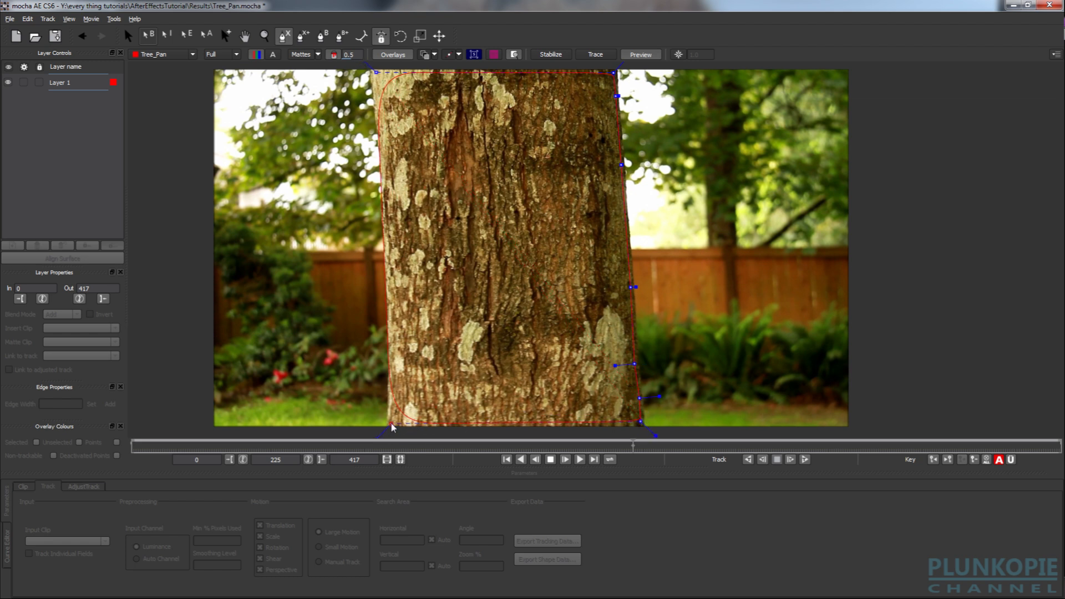
Add points up the trunk's left edge to its upper corner and close the X-spline
{"action": "left_click", "coordinate": [393, 382]}
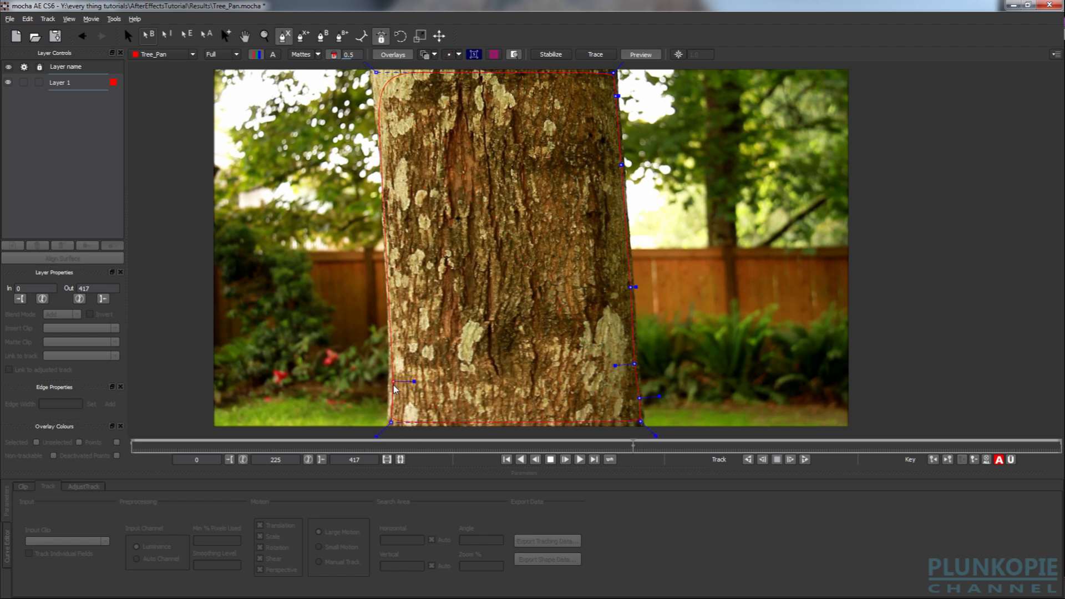
{"action": "left_click", "coordinate": [391, 349]}
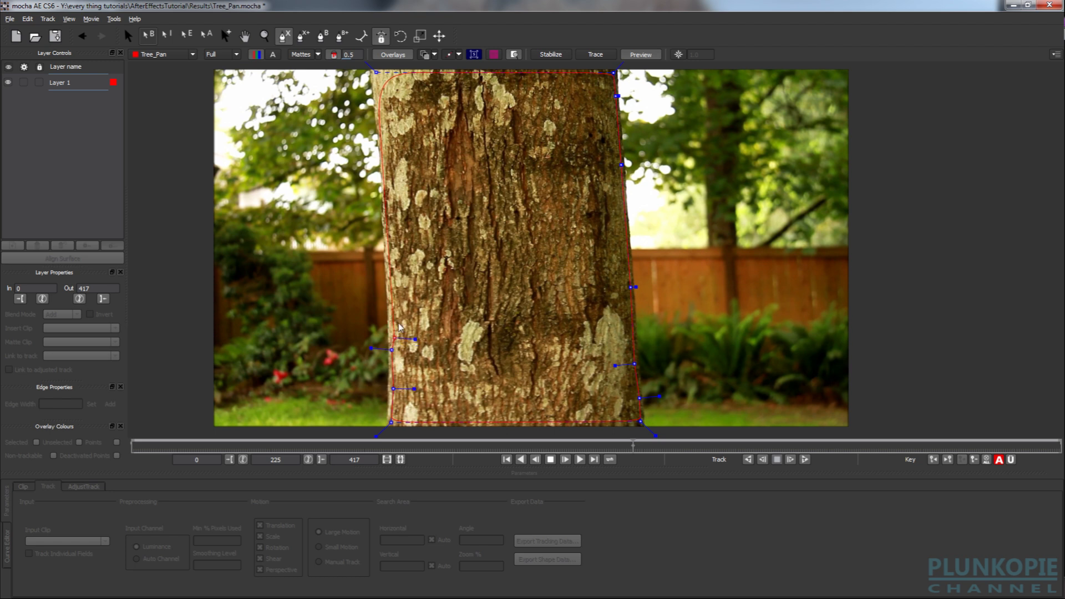
{"action": "left_click", "coordinate": [403, 287]}
{"action": "left_click", "coordinate": [389, 291]}
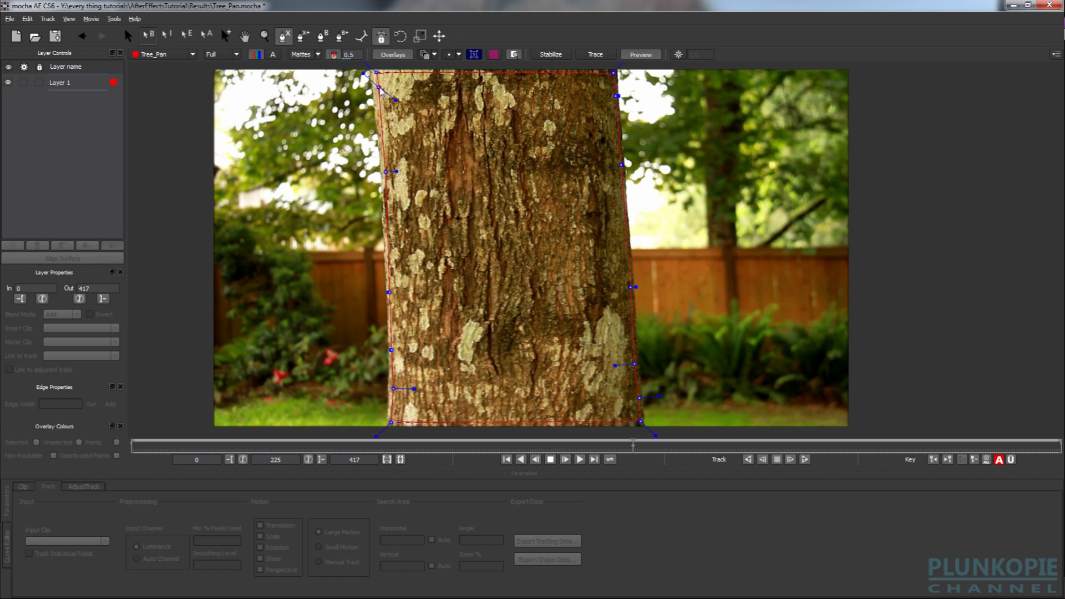
{"action": "right_click", "coordinate": [379, 88]}
{"action": "key", "text": "x"}
{"action": "left_click_drag", "start_coordinate": [459, 154], "coordinate": [485, 175]}
{"action": "key", "text": "x"}
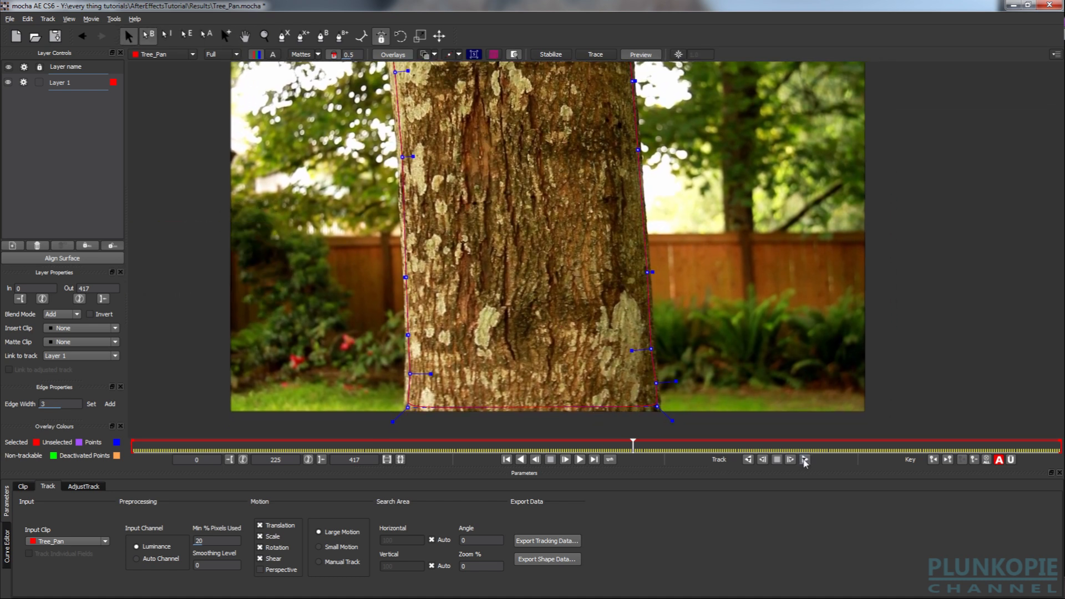
Track the trunk spline forward from frame 225 to the end of the clip
{"action": "left_click", "coordinate": [804, 460]}
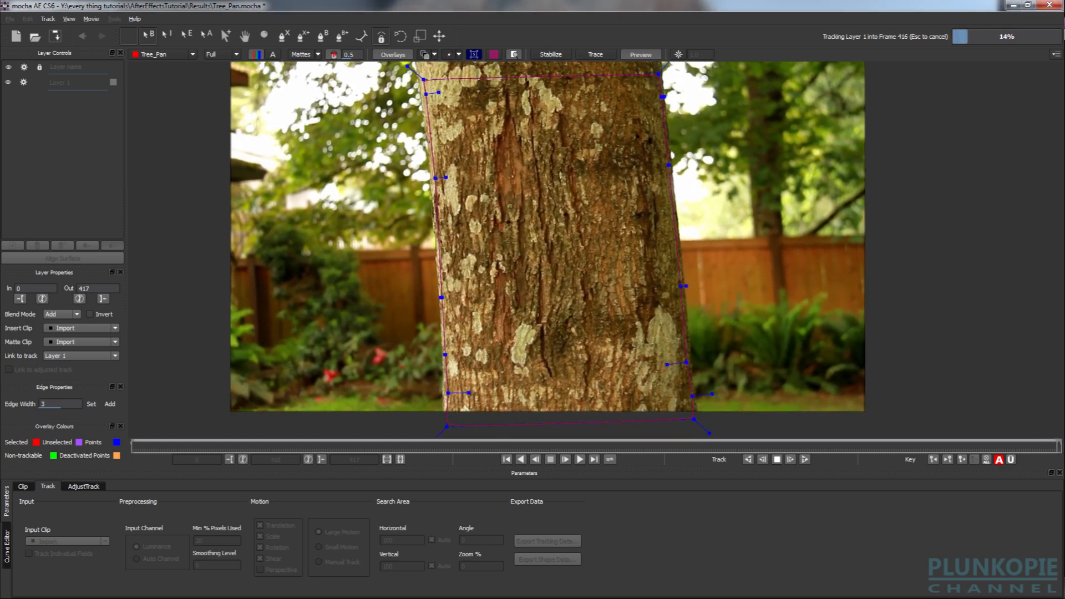
{"action": "key", "text": "x"}
{"action": "left_click_drag", "start_coordinate": [525, 268], "coordinate": [579, 278]}
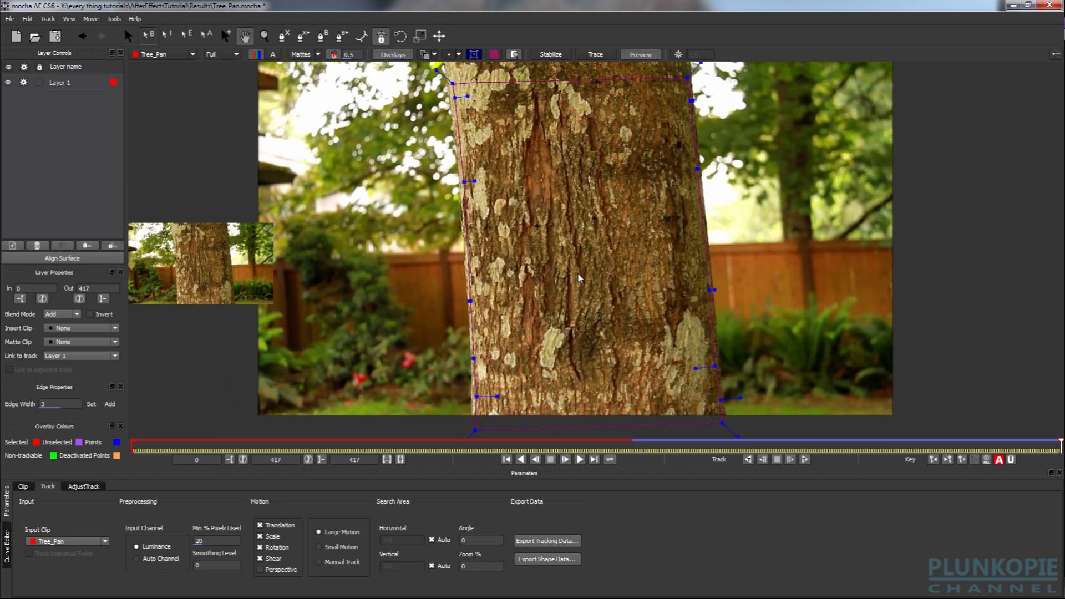
Return to frame 225 and track the trunk spline backward to frame 119
{"action": "left_click_drag", "start_coordinate": [1060, 448], "coordinate": [632, 468]}
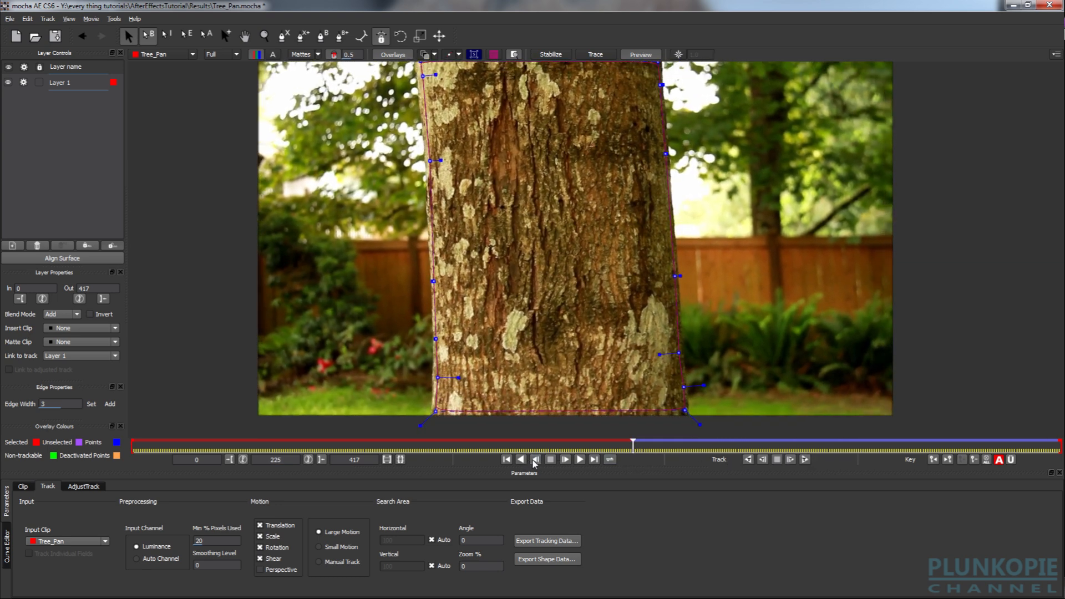
{"action": "left_click", "coordinate": [748, 460]}
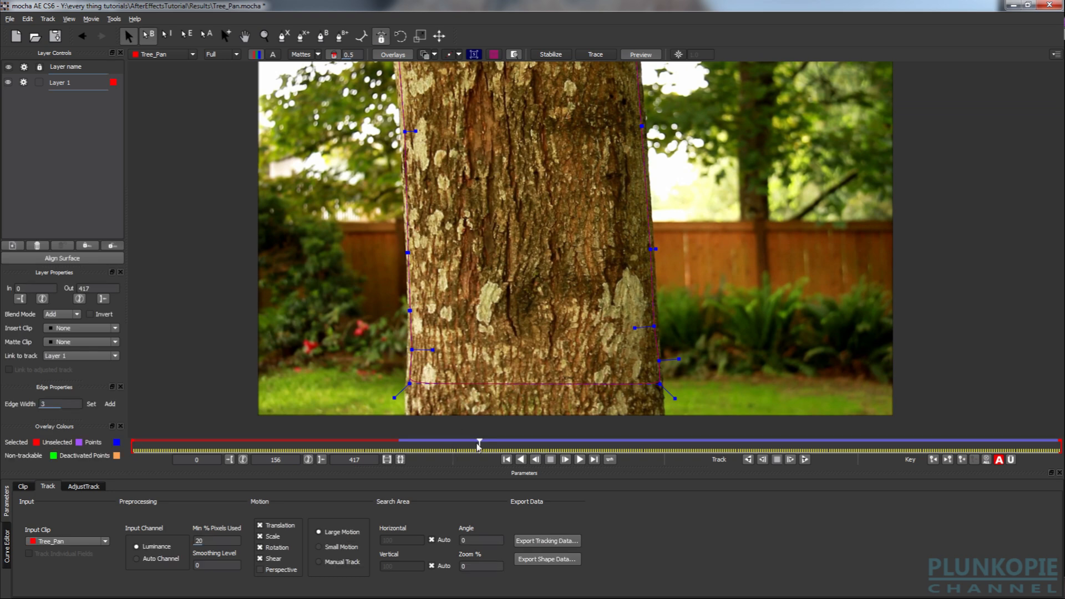
{"action": "left_click_drag", "start_coordinate": [479, 447], "coordinate": [399, 447]}
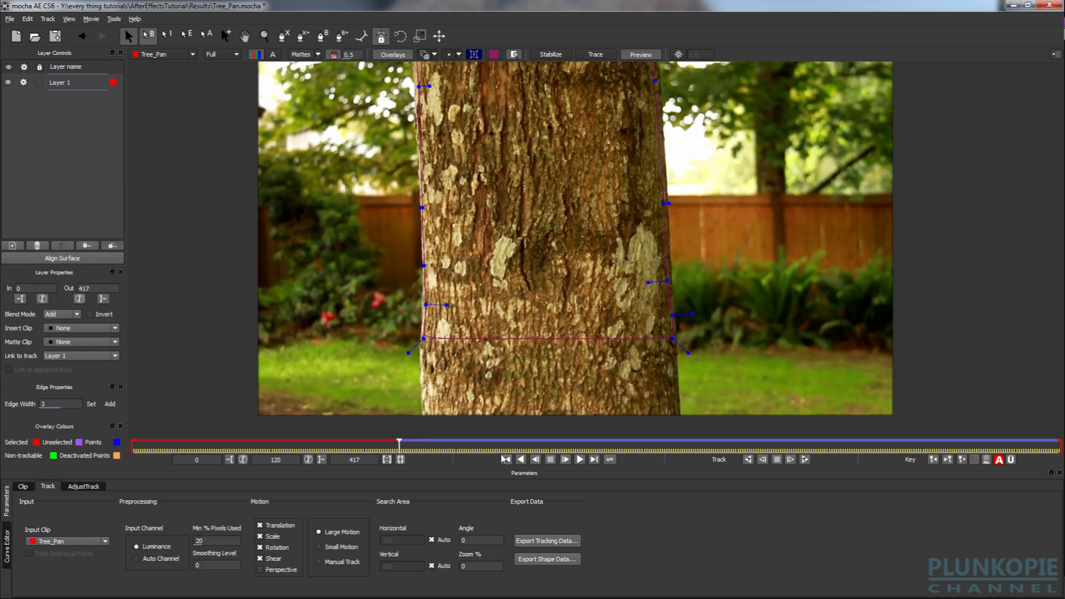
{"action": "left_click", "coordinate": [763, 459]}
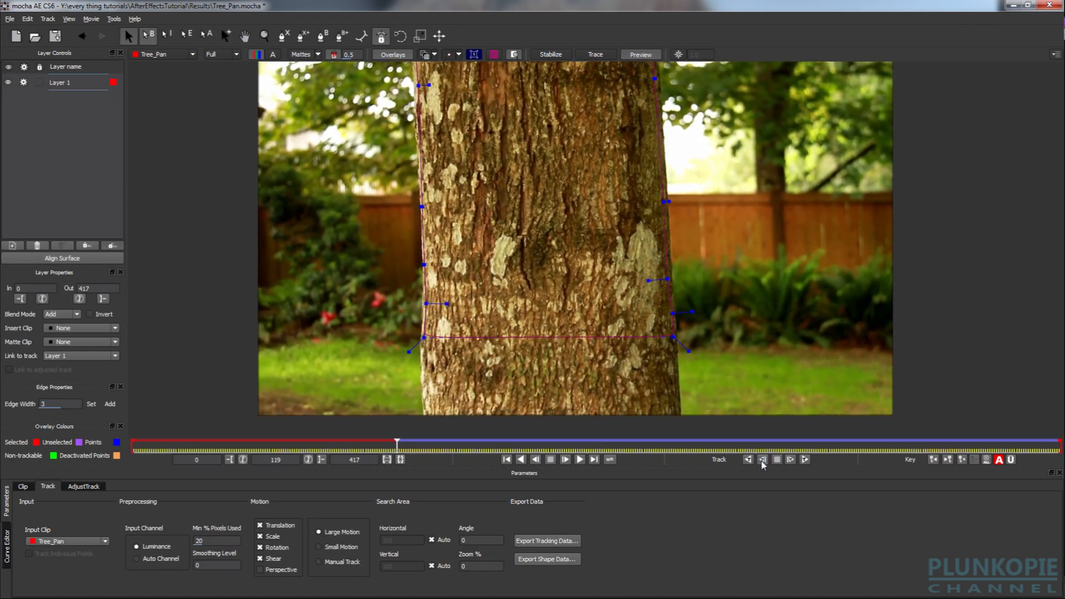
Continue tracking the trunk backward from frame 119, pausing at frame 97 and stopping at frame 59
{"action": "left_click", "coordinate": [748, 459]}
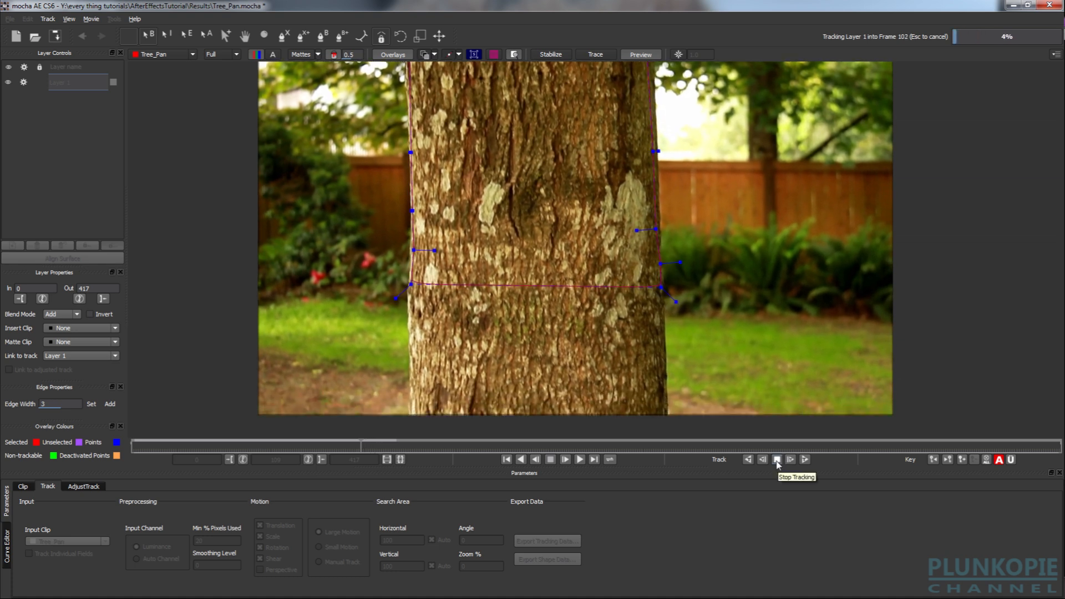
{"action": "left_click", "coordinate": [776, 460]}
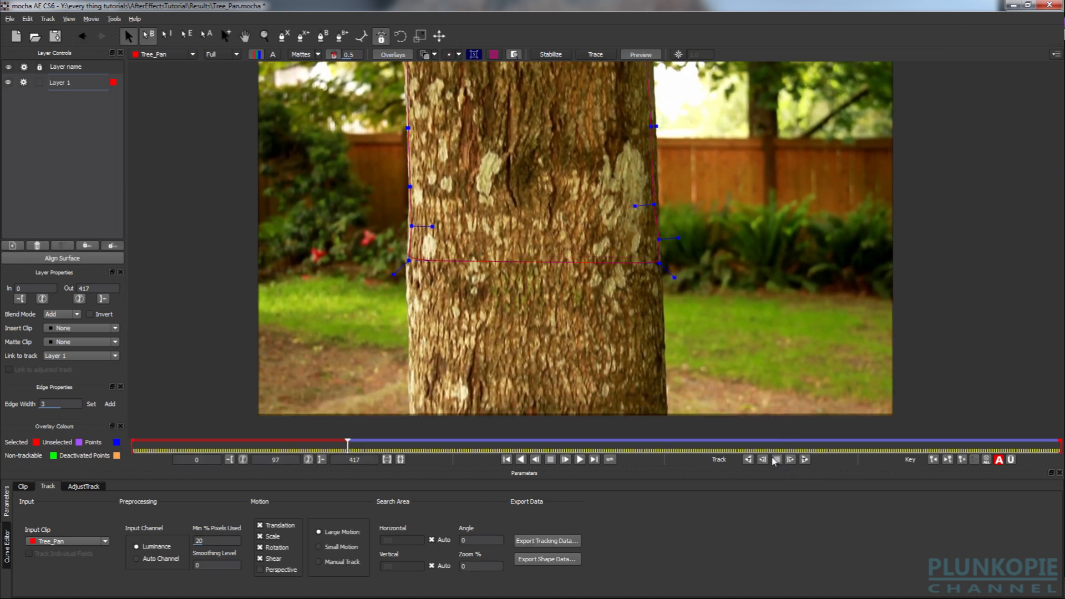
{"action": "left_click_drag", "start_coordinate": [775, 342], "coordinate": [784, 395]}
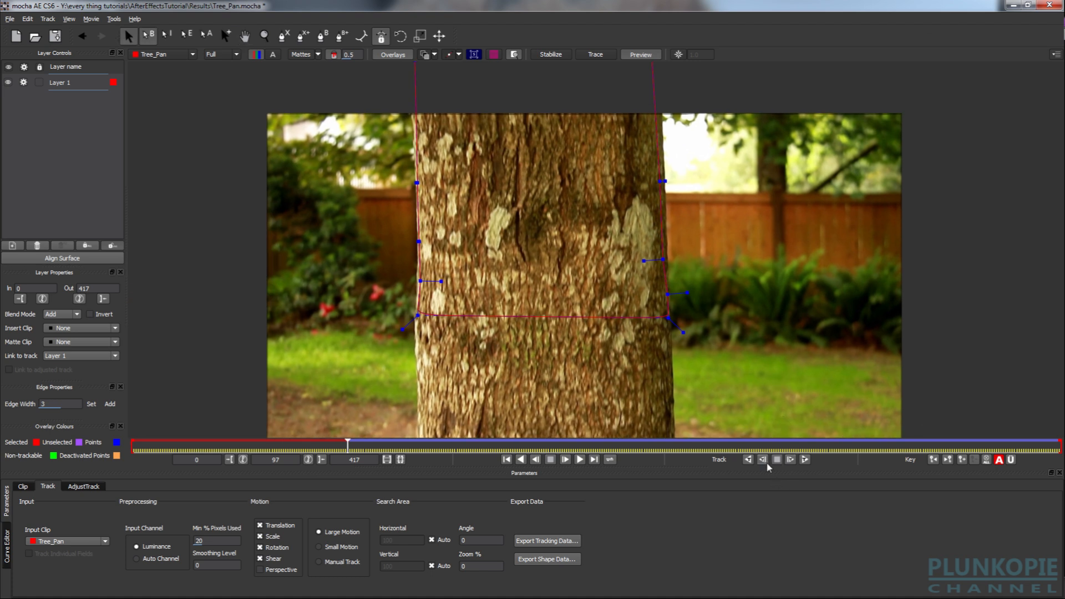
{"action": "left_click", "coordinate": [749, 460]}
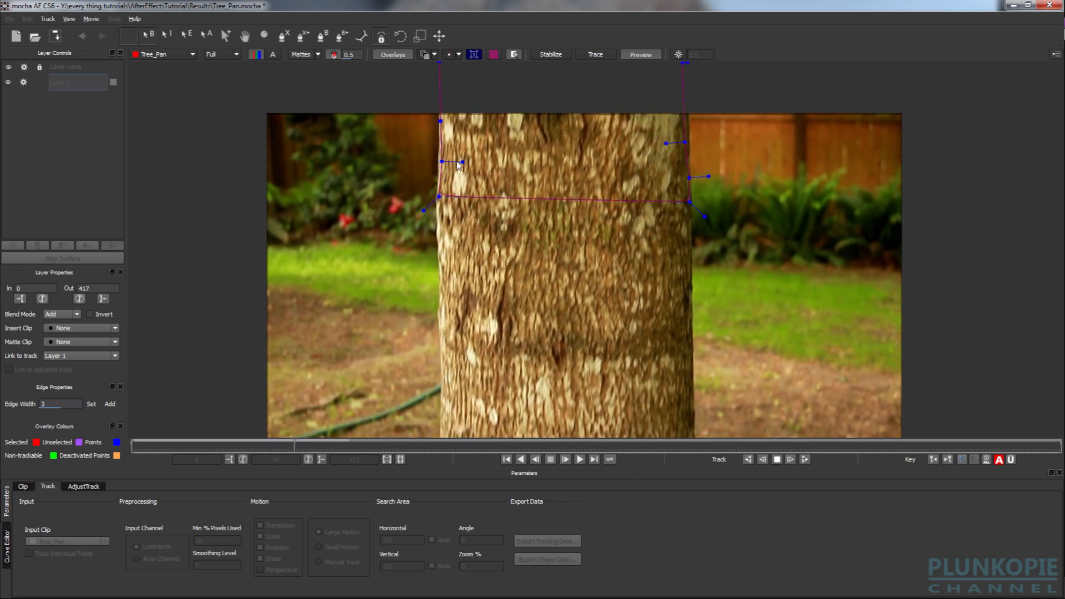
{"action": "left_click", "coordinate": [777, 459]}
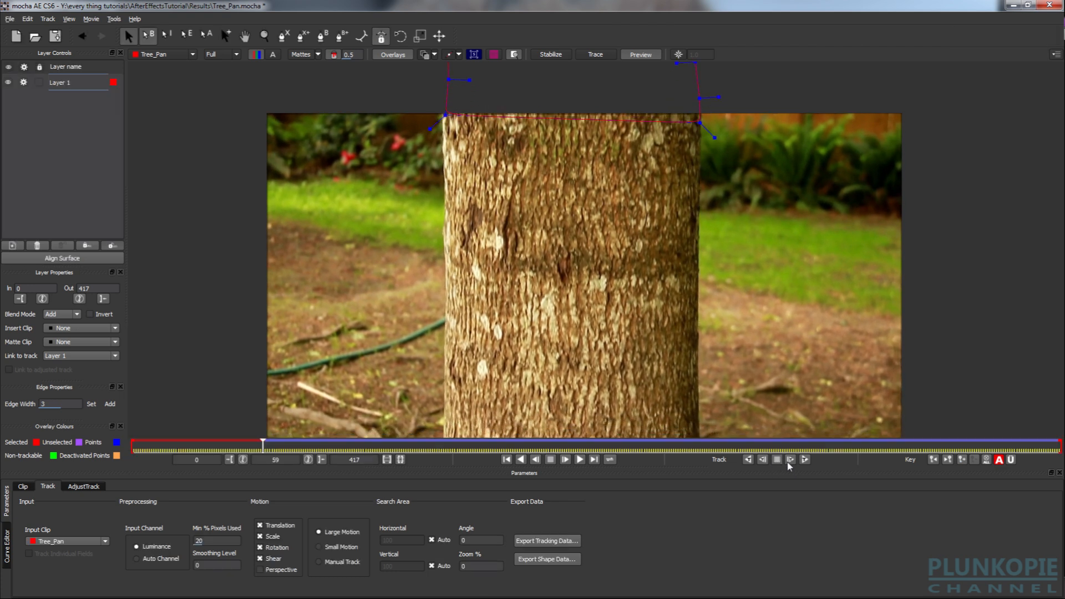
{"action": "left_click_drag", "start_coordinate": [759, 343], "coordinate": [763, 367]}
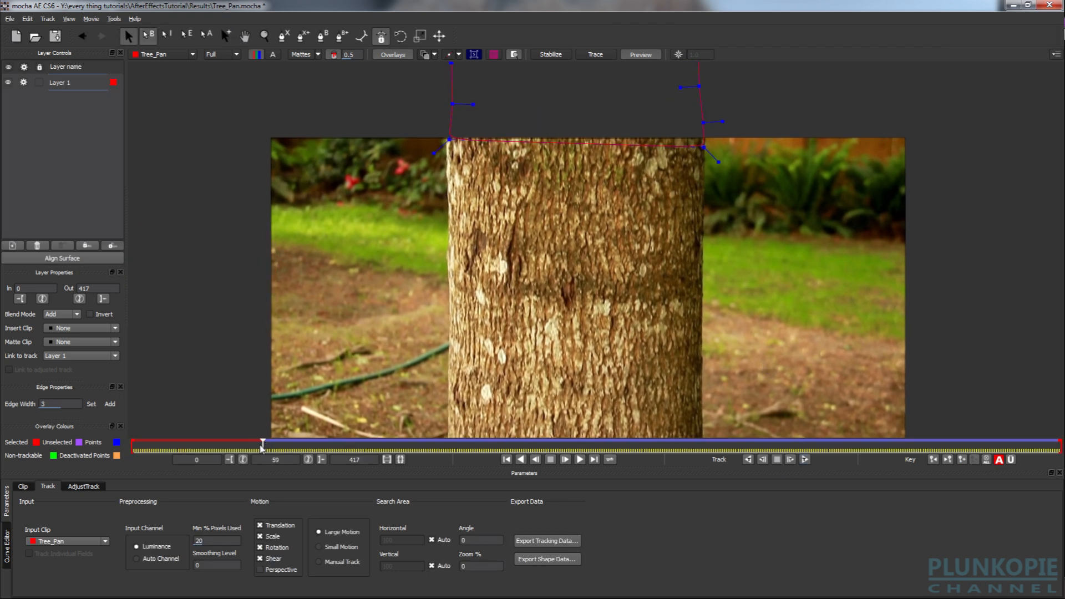
Scrub through the tracked range to check how the spline follows the trunk, ending at frame 250
{"action": "left_click_drag", "start_coordinate": [263, 447], "coordinate": [479, 438]}
{"action": "left_click", "coordinate": [277, 460]}
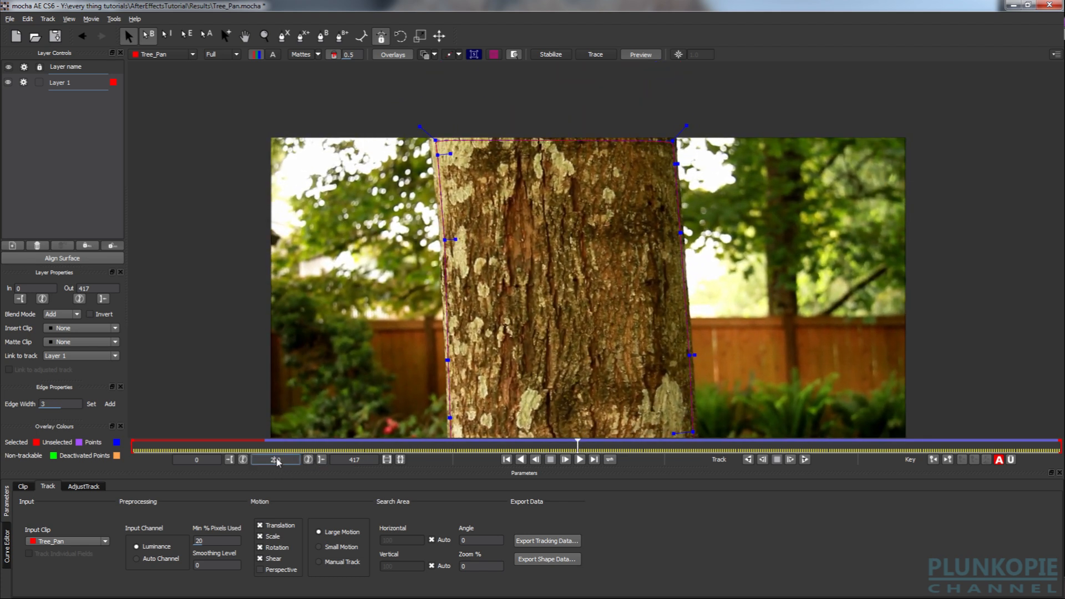
{"action": "left_click_drag", "start_coordinate": [579, 448], "coordinate": [690, 449]}
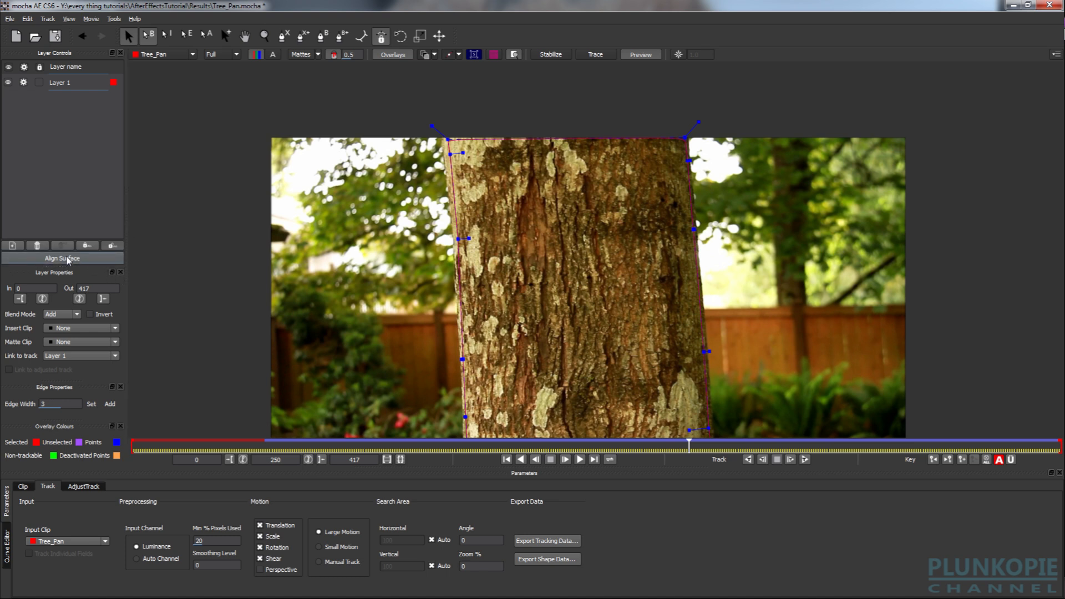
Export the tracking data to the clipboard in the After Effects Corner Pin [supports motion blur] format
{"action": "left_click", "coordinate": [545, 543]}
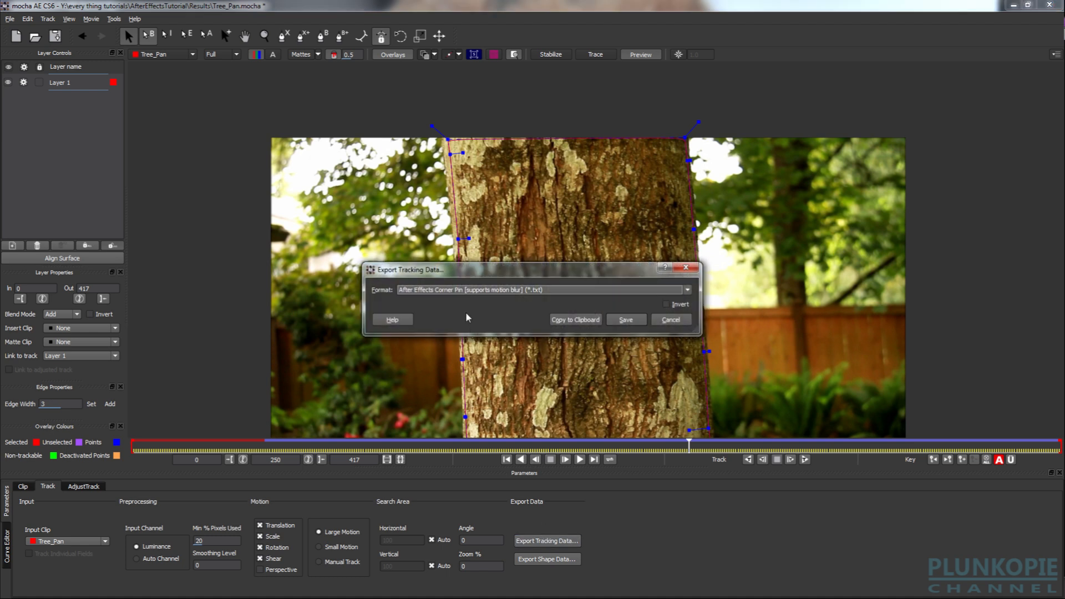
{"action": "left_click", "coordinate": [421, 291]}
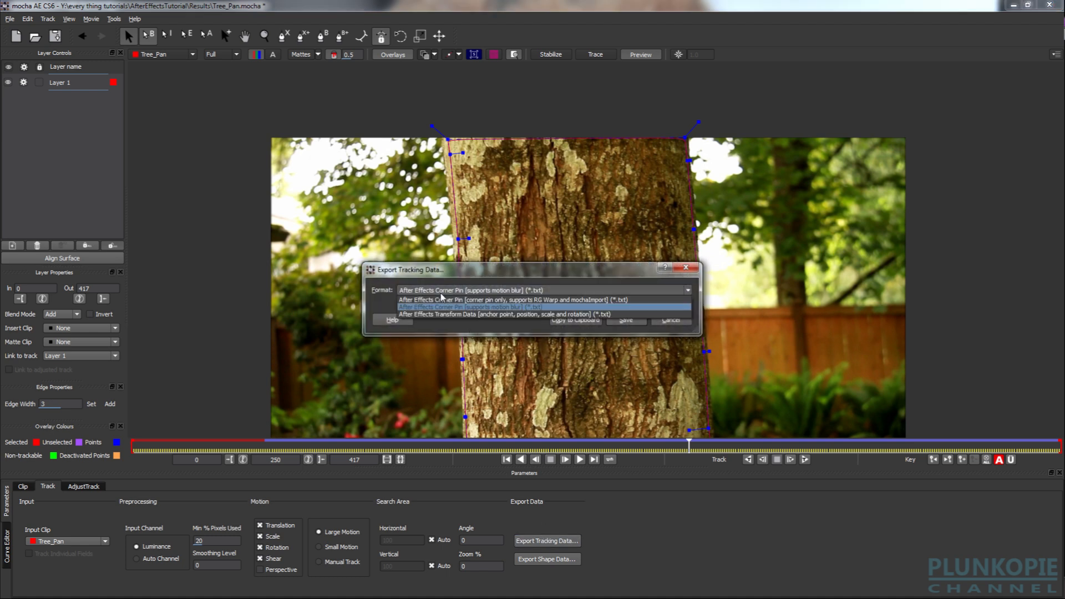
{"action": "left_click", "coordinate": [505, 308]}
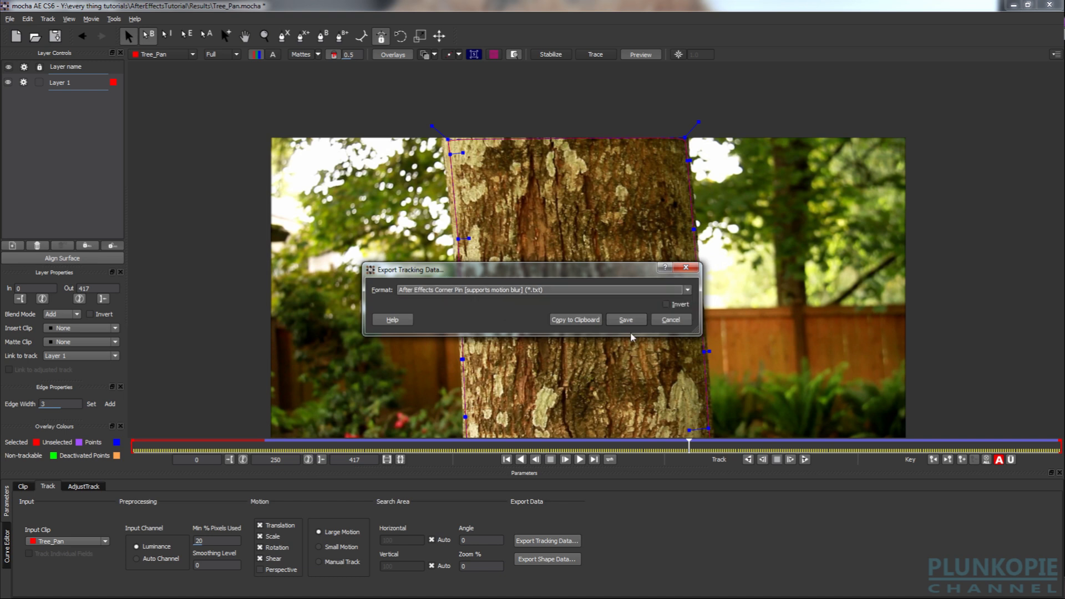
{"action": "left_click", "coordinate": [573, 320]}
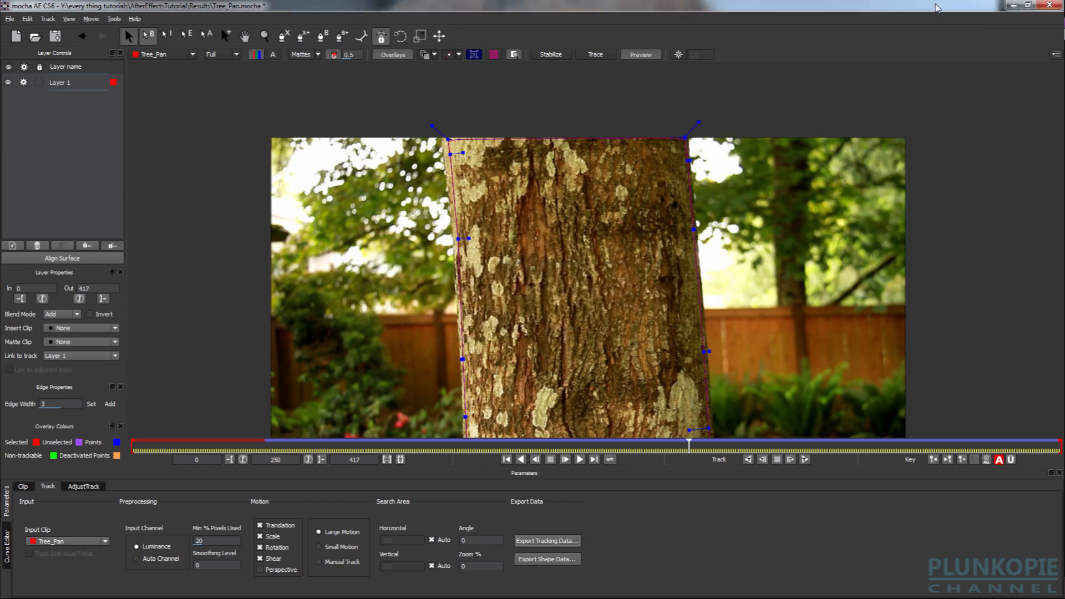
Switch to After Effects and add a new 1920 x 1080 px solid to the Tree_Pan 2 composition
{"action": "left_click", "coordinate": [1013, 5]}
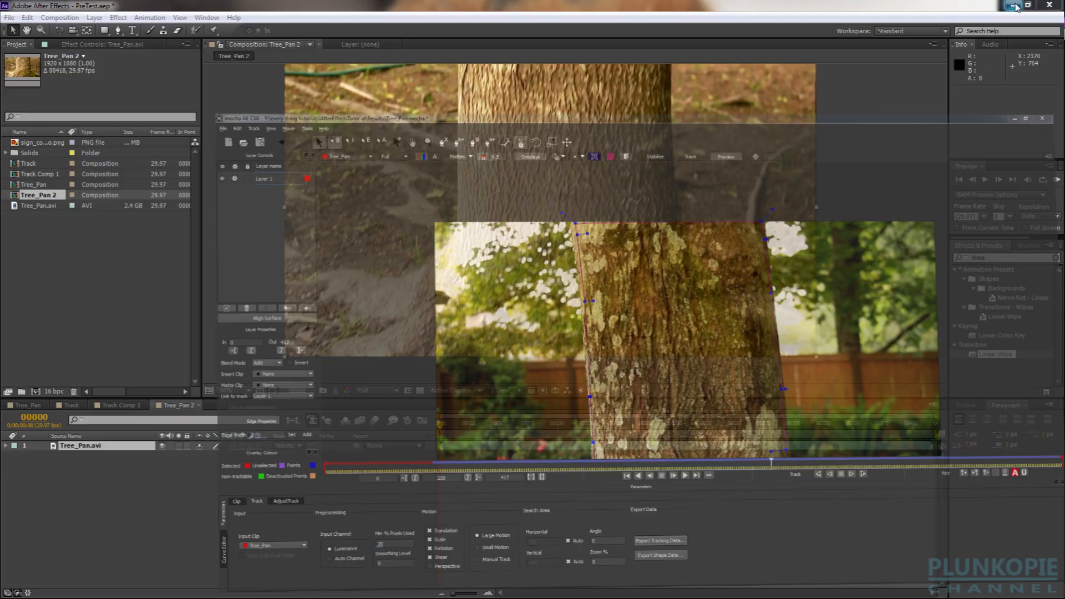
{"action": "left_click", "coordinate": [93, 17]}
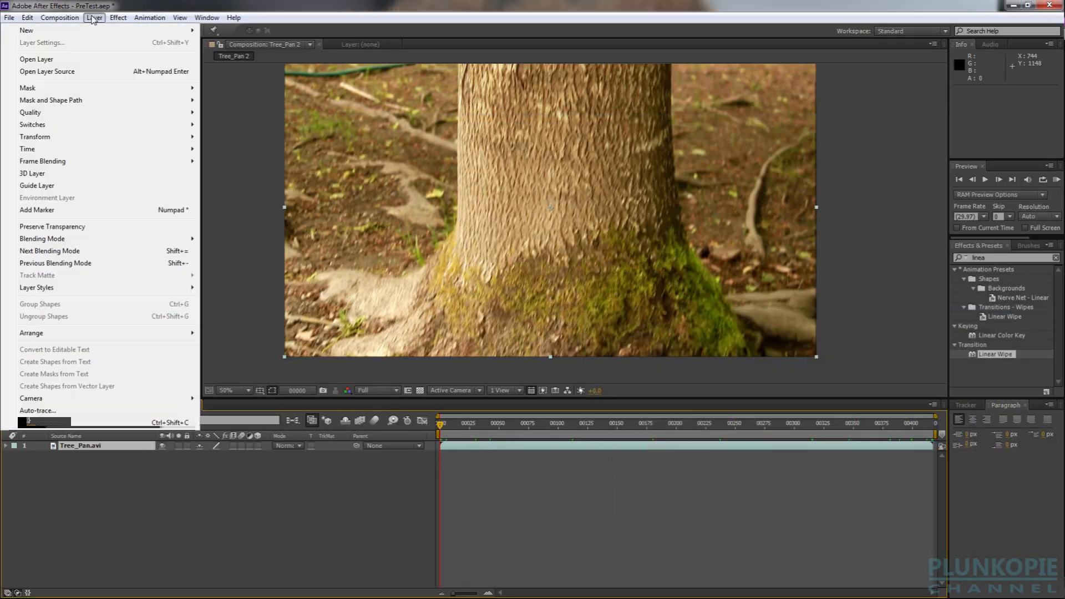
{"action": "left_click", "coordinate": [211, 35]}
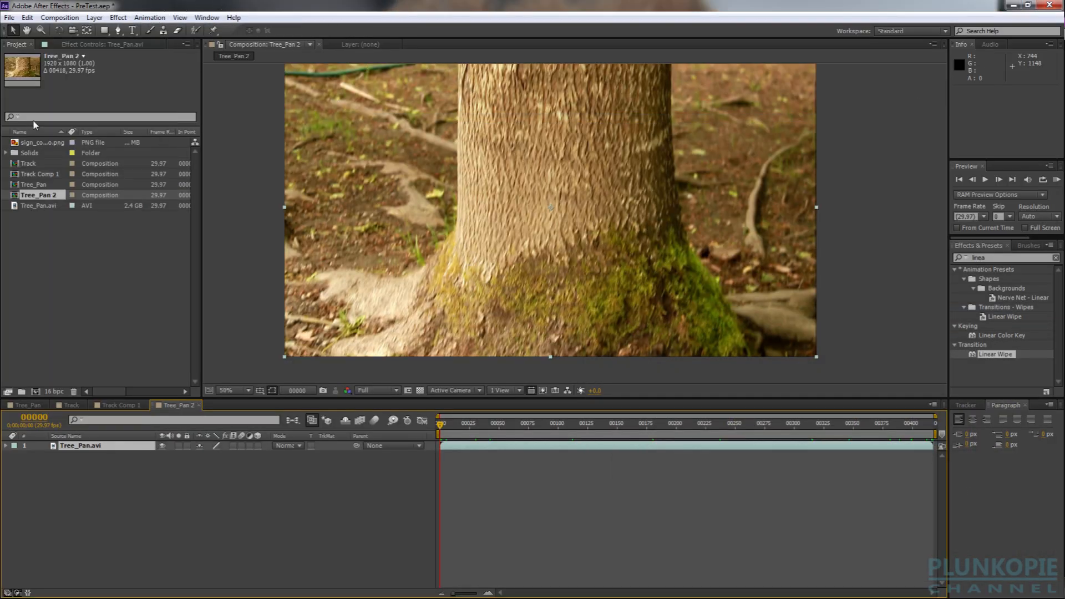
{"action": "left_click", "coordinate": [94, 17]}
{"action": "mouse_move", "coordinate": [69, 32]}
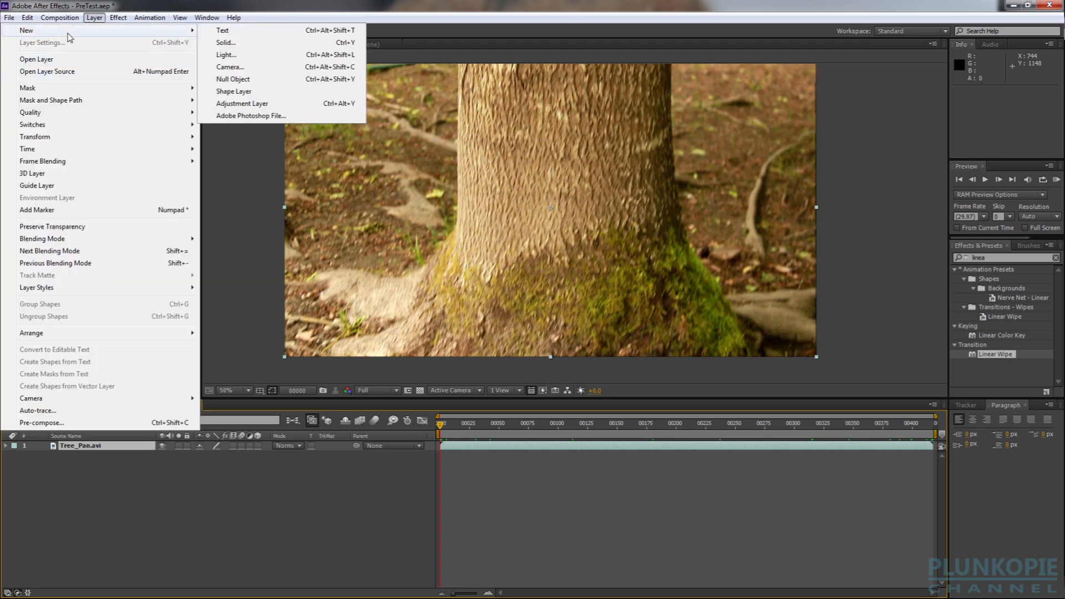
{"action": "left_click", "coordinate": [227, 43]}
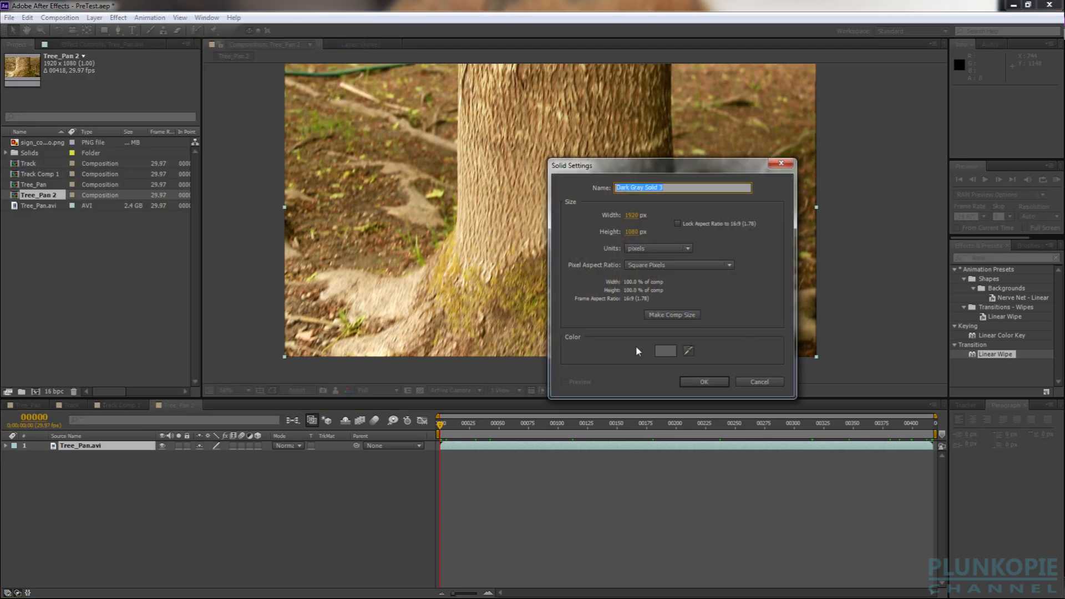
{"action": "left_click", "coordinate": [705, 382]}
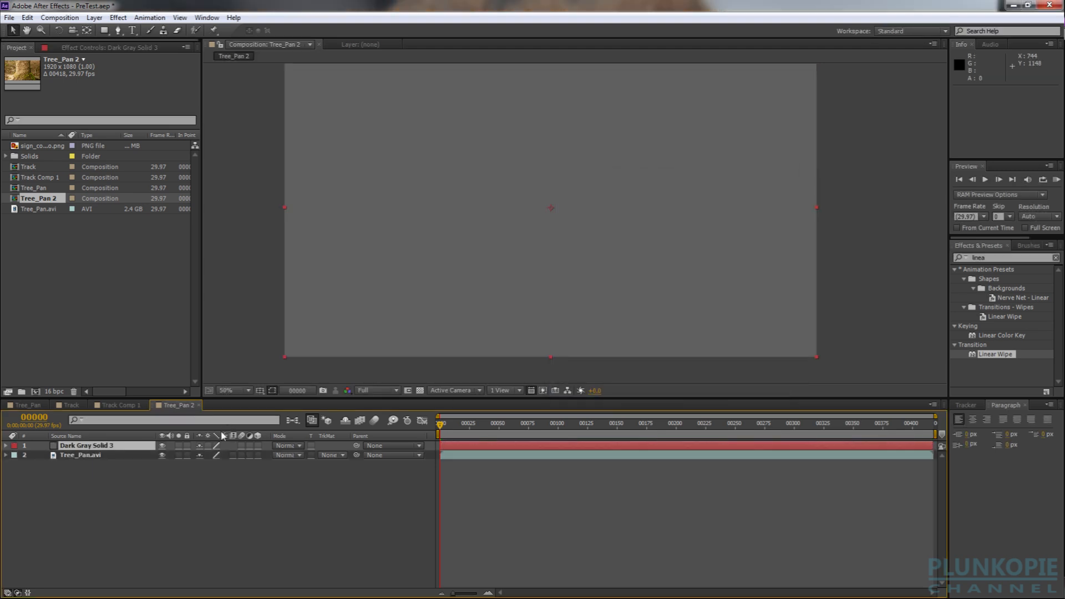
Paste the tracking data onto the solid and pre-compose it as Track_2, leaving all attributes in Tree_Pan 2
{"action": "left_click", "coordinate": [138, 449]}
{"action": "key", "text": "ctrl+v"}
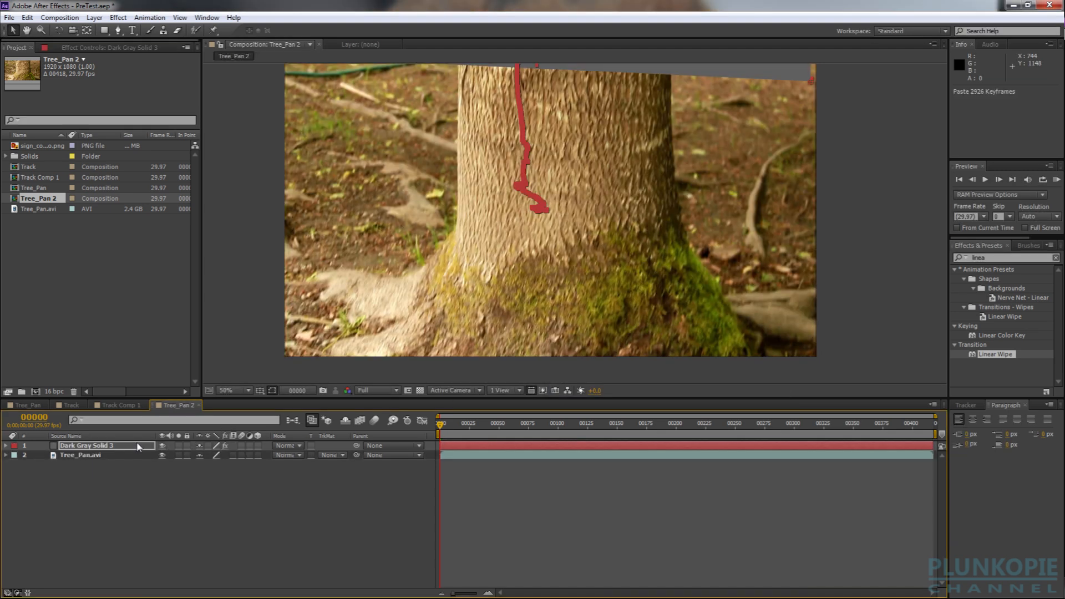
{"action": "right_click", "coordinate": [102, 447]}
{"action": "left_click", "coordinate": [146, 359]}
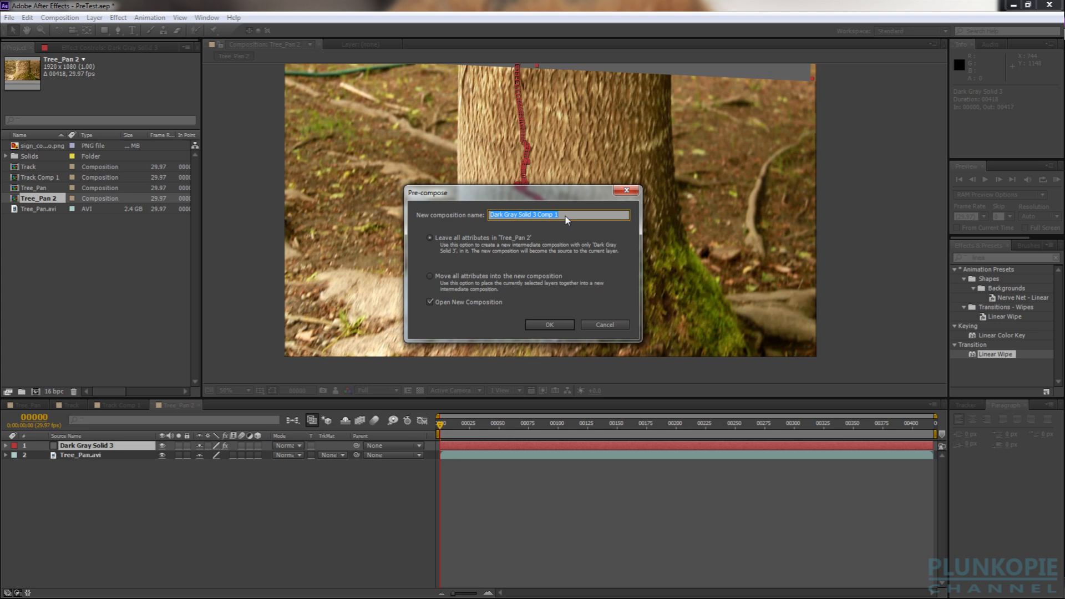
{"action": "type", "text": "Track_2"}
{"action": "left_click", "coordinate": [542, 326]}
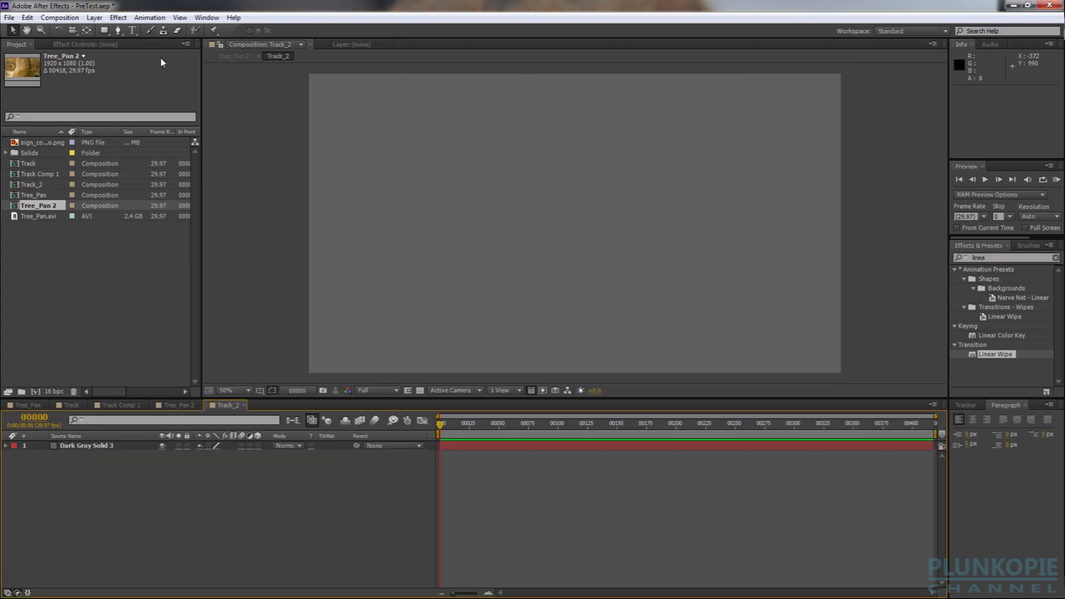
{"action": "left_click", "coordinate": [170, 405]}
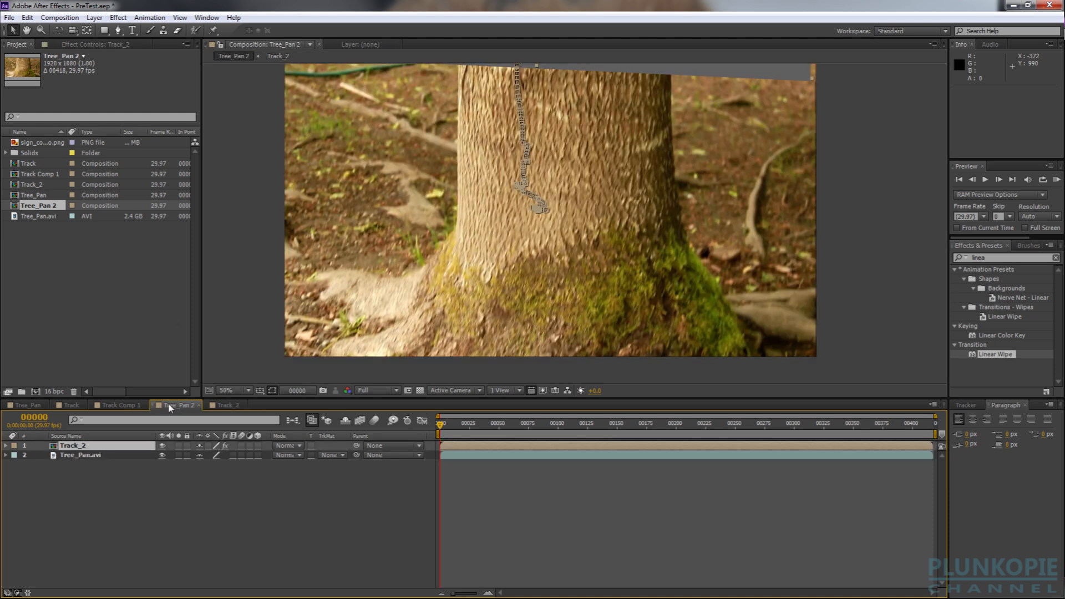
Add a second 1920 x 1080 px solid to Tree_Pan 2 and paste the corner pin tracking data onto it
{"action": "left_click", "coordinate": [105, 18]}
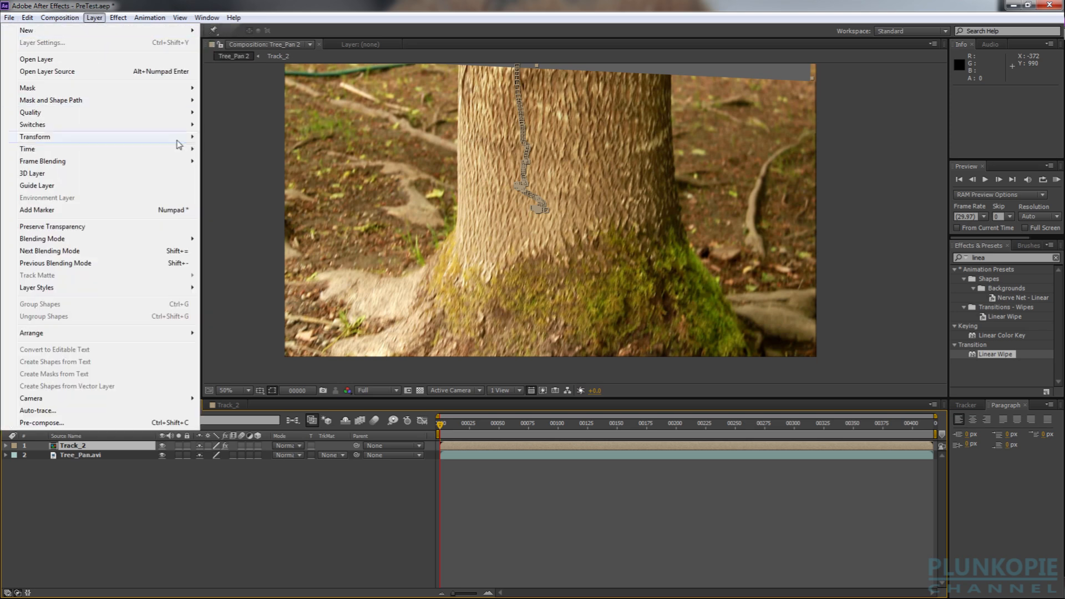
{"action": "mouse_move", "coordinate": [177, 31]}
{"action": "left_click", "coordinate": [224, 42]}
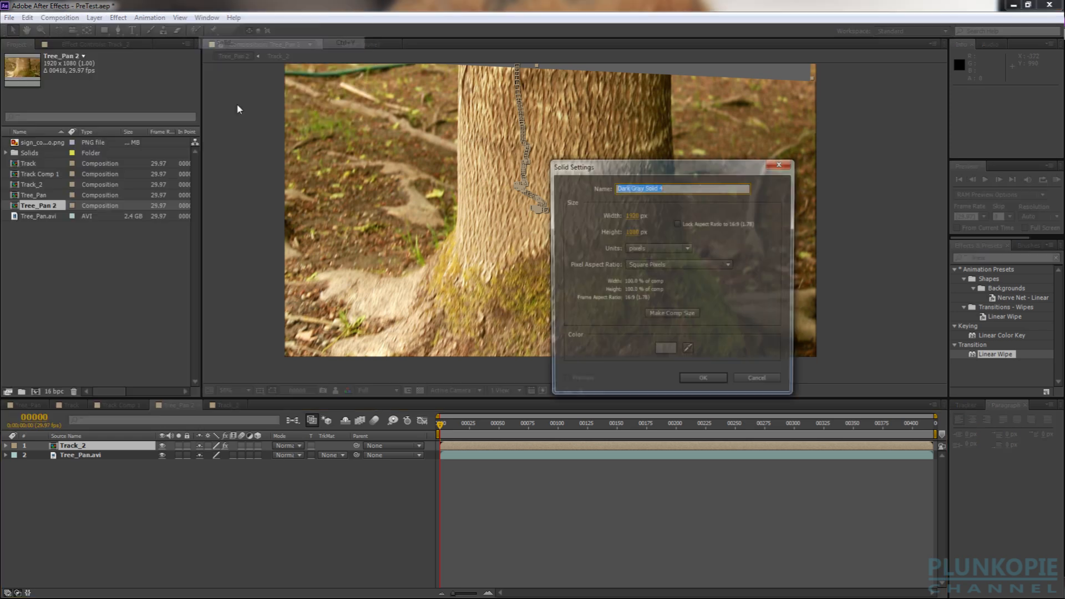
{"action": "left_click", "coordinate": [705, 382]}
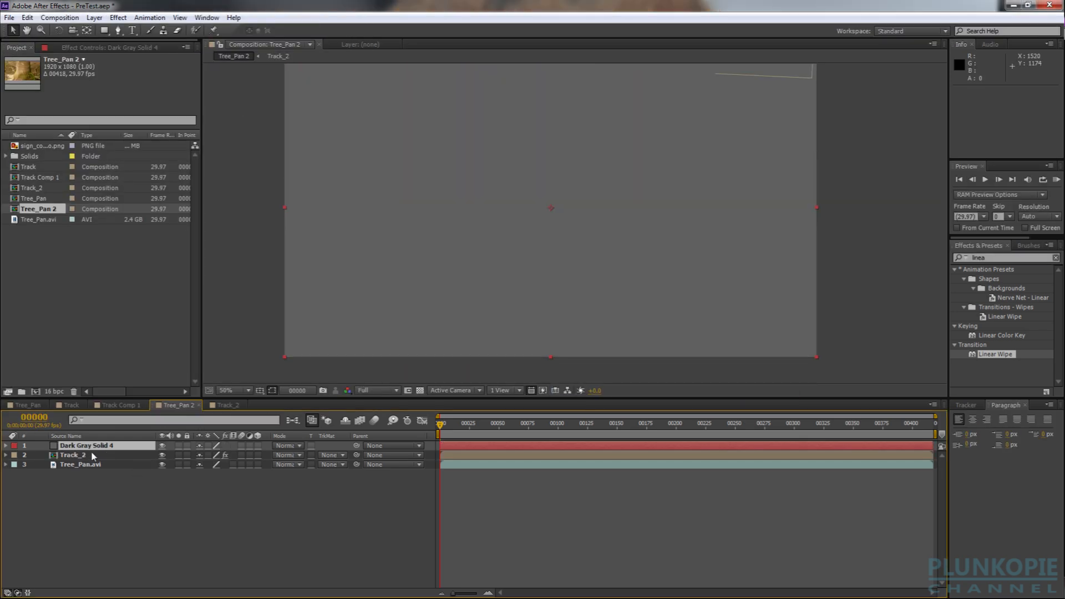
{"action": "key", "text": "ctrl+v"}
Pre-compose the second tracked solid as Track2, leaving all attributes in Tree_Pan 2 and opening the new composition
{"action": "right_click", "coordinate": [100, 449]}
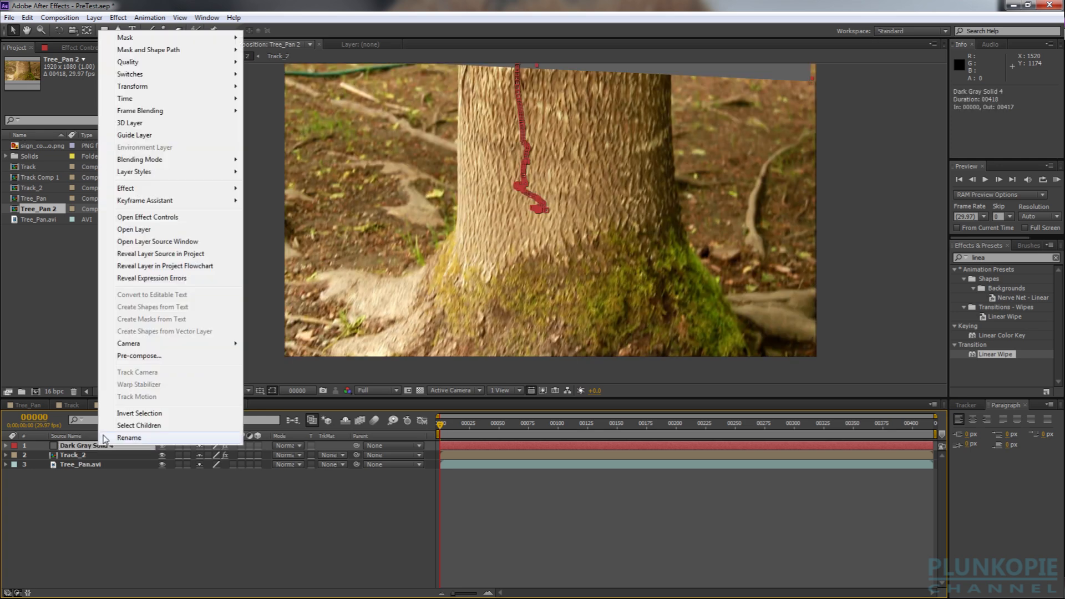
{"action": "left_click", "coordinate": [167, 353]}
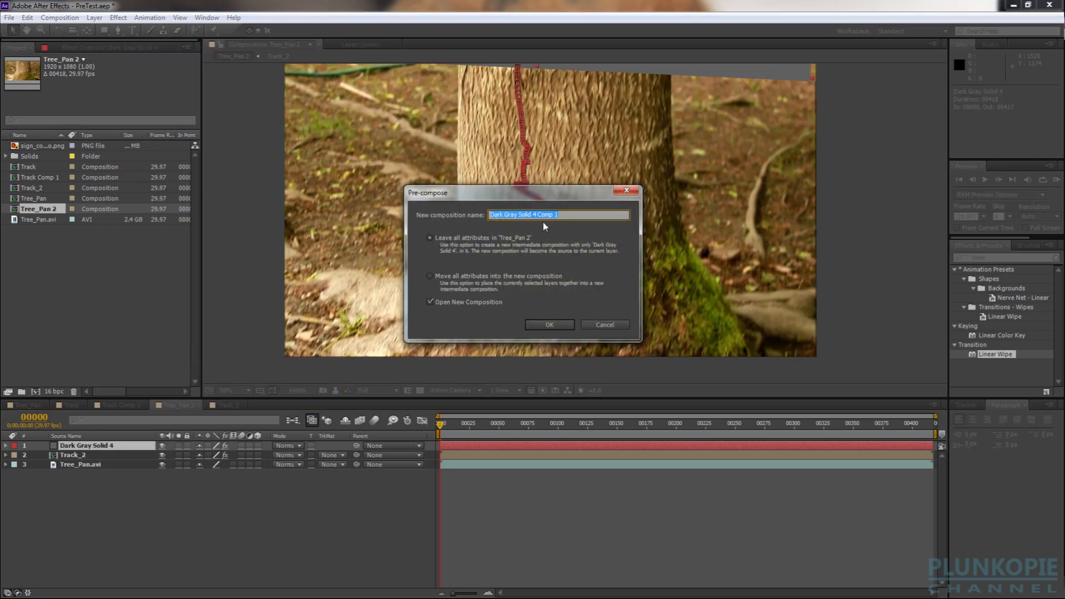
{"action": "type", "text": "Track2"}
{"action": "left_click", "coordinate": [546, 324]}
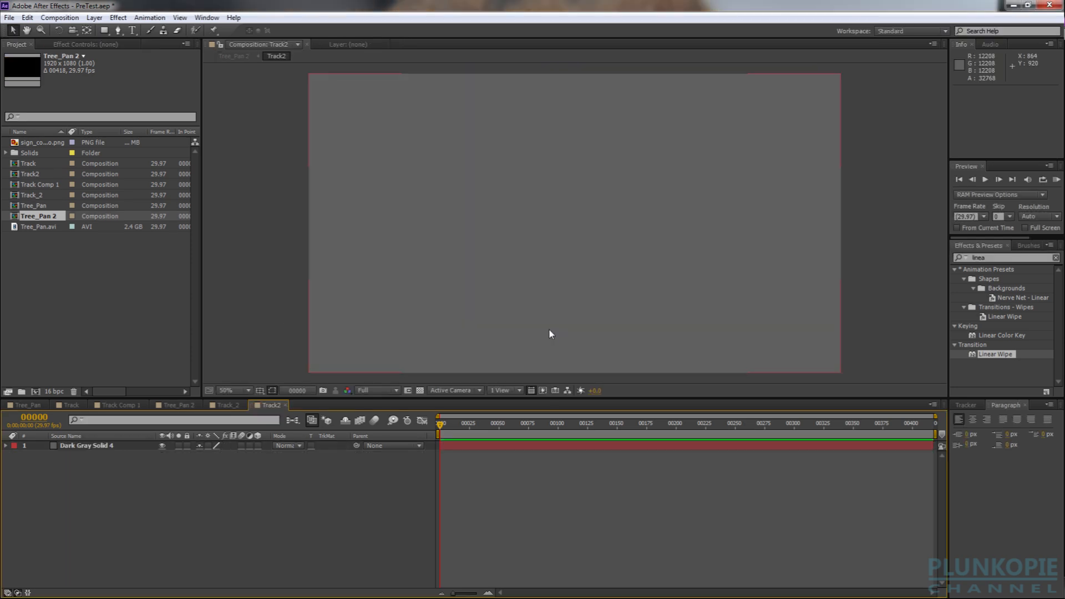
Return to the Tree_Pan 2 composition and place the Track2 layer directly beneath Track_2
{"action": "left_click", "coordinate": [72, 406]}
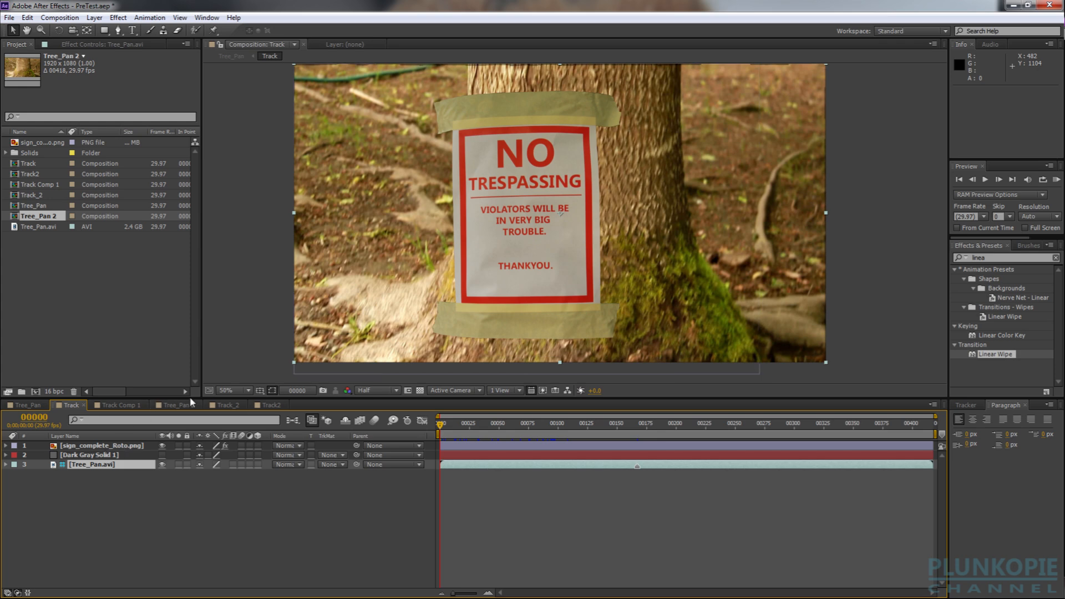
{"action": "left_click", "coordinate": [261, 406]}
{"action": "left_click", "coordinate": [174, 406]}
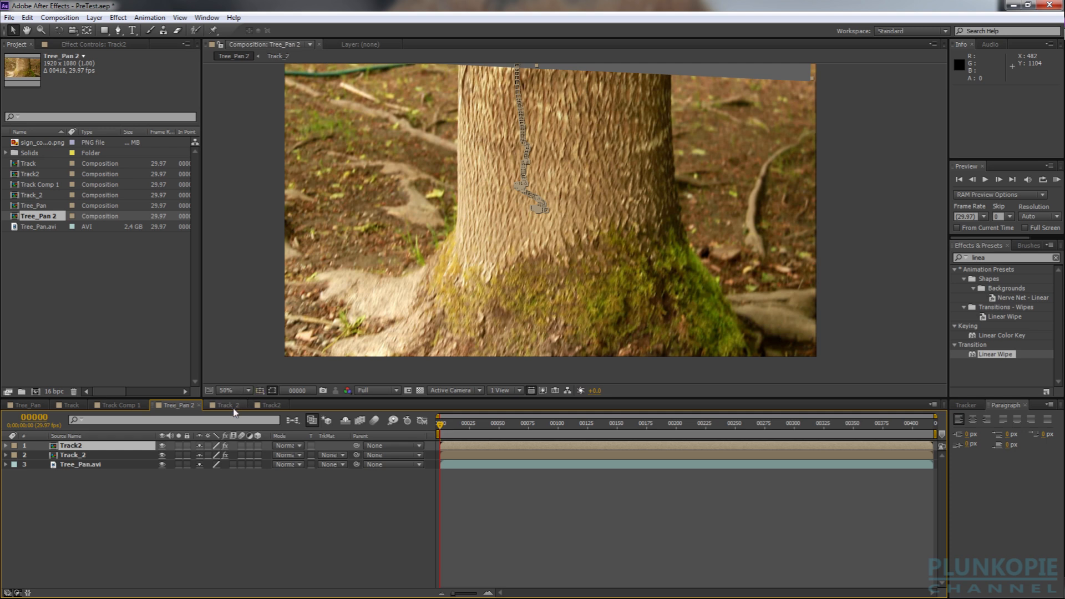
{"action": "left_click_drag", "start_coordinate": [102, 446], "coordinate": [101, 461]}
In the Track2 composition, hide the gray solid and add the sign_complete_Roto.png image above it
{"action": "left_click", "coordinate": [272, 405]}
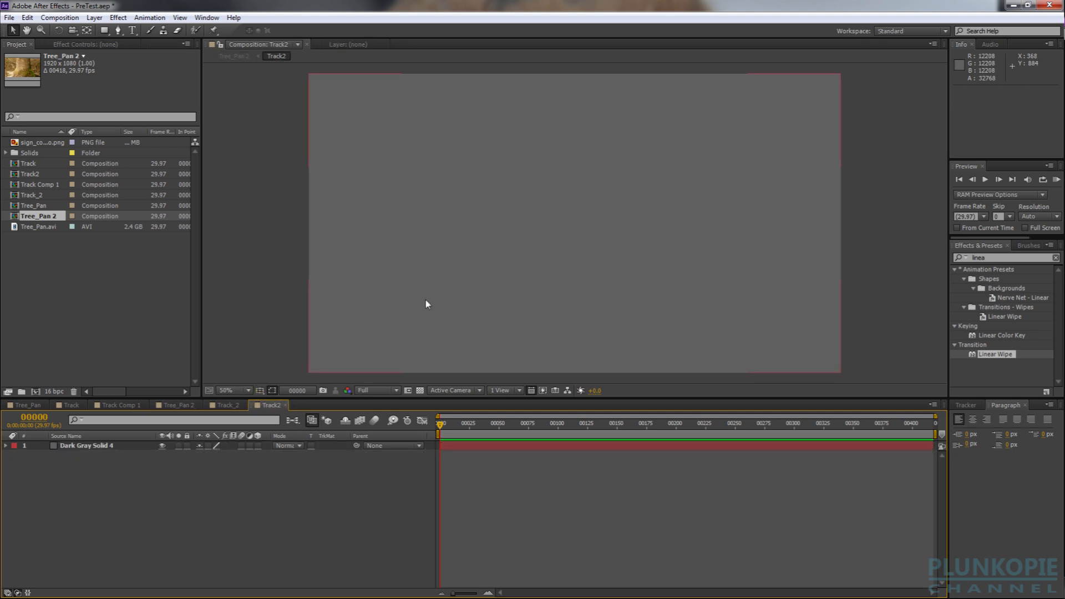
{"action": "left_click", "coordinate": [471, 228]}
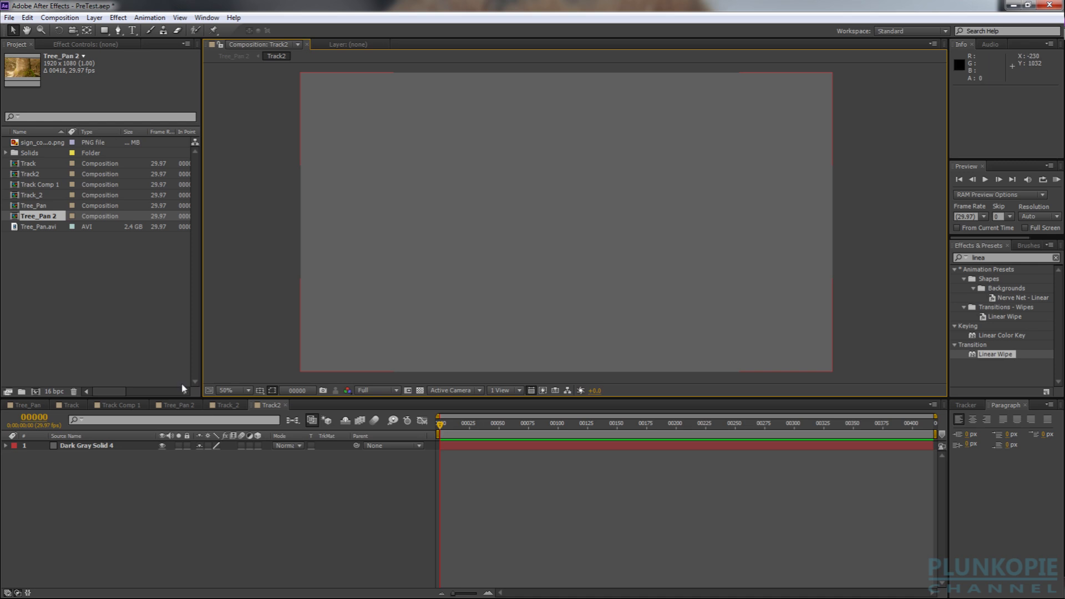
{"action": "left_click", "coordinate": [162, 445]}
{"action": "left_click", "coordinate": [41, 143]}
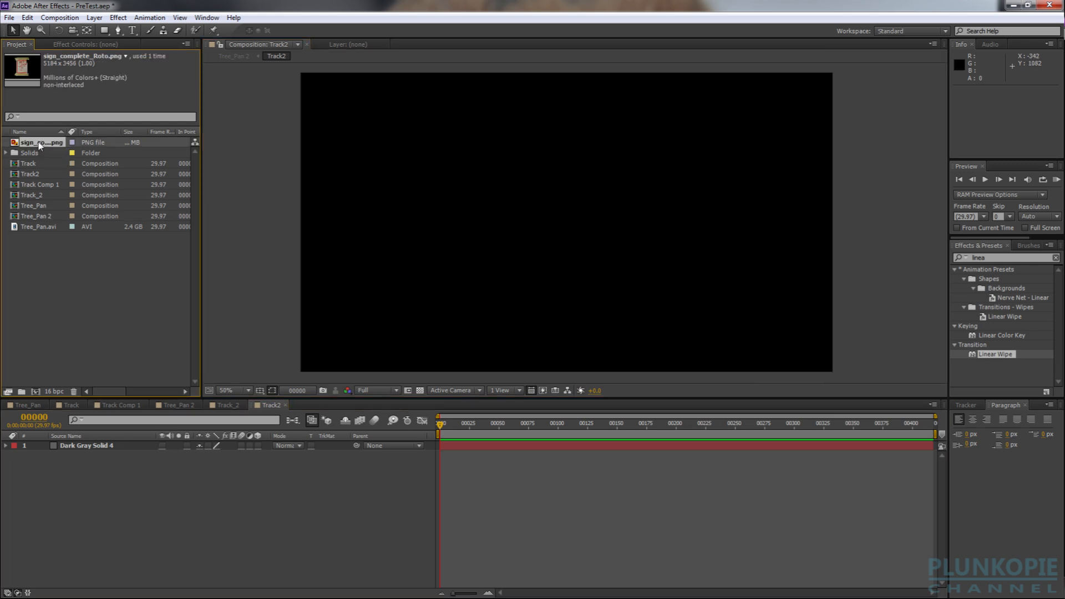
{"action": "left_click_drag", "start_coordinate": [38, 145], "coordinate": [574, 226]}
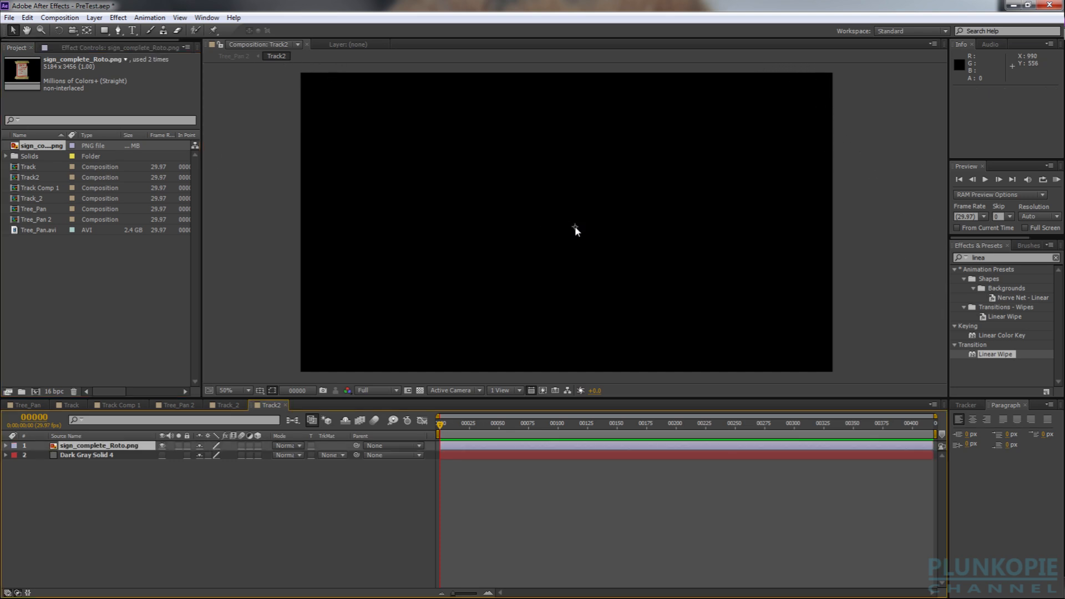
Fit the sign_complete_Roto.png layer to the composition width
{"action": "scroll", "coordinate": [573, 269], "scroll_direction": "down", "scroll_amount": 6}
{"action": "right_click", "coordinate": [580, 244]}
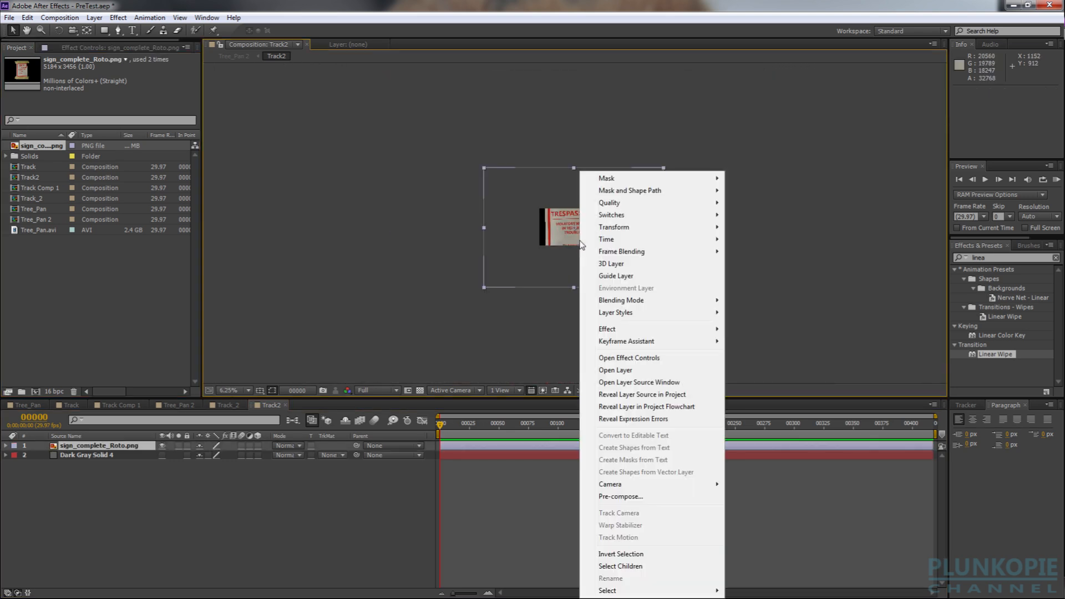
{"action": "mouse_move", "coordinate": [608, 229]}
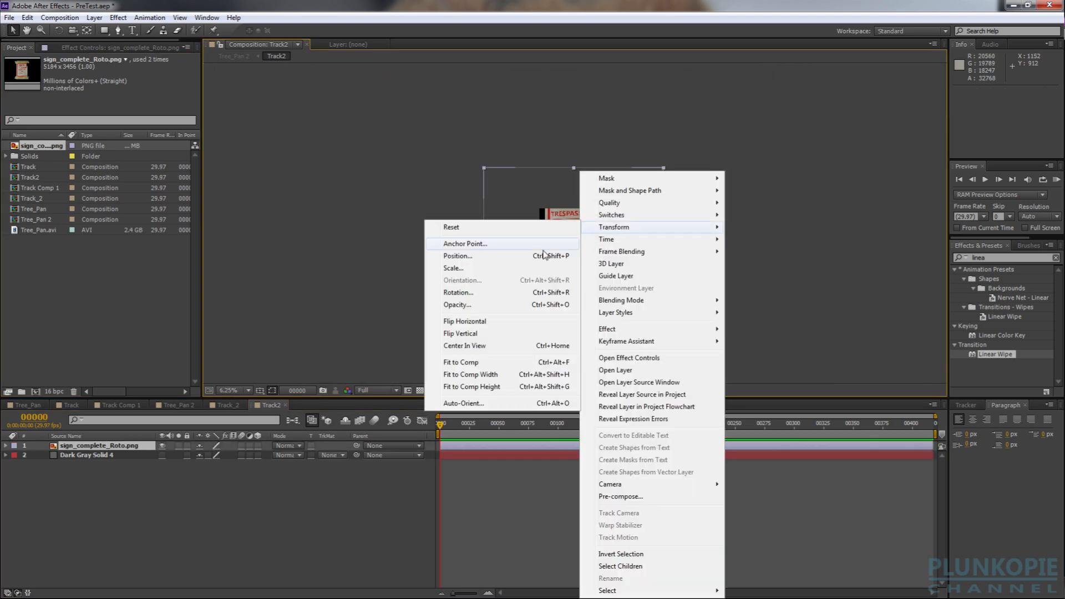
{"action": "left_click", "coordinate": [507, 375]}
{"action": "scroll", "coordinate": [597, 341], "scroll_direction": "up", "scroll_amount": 4}
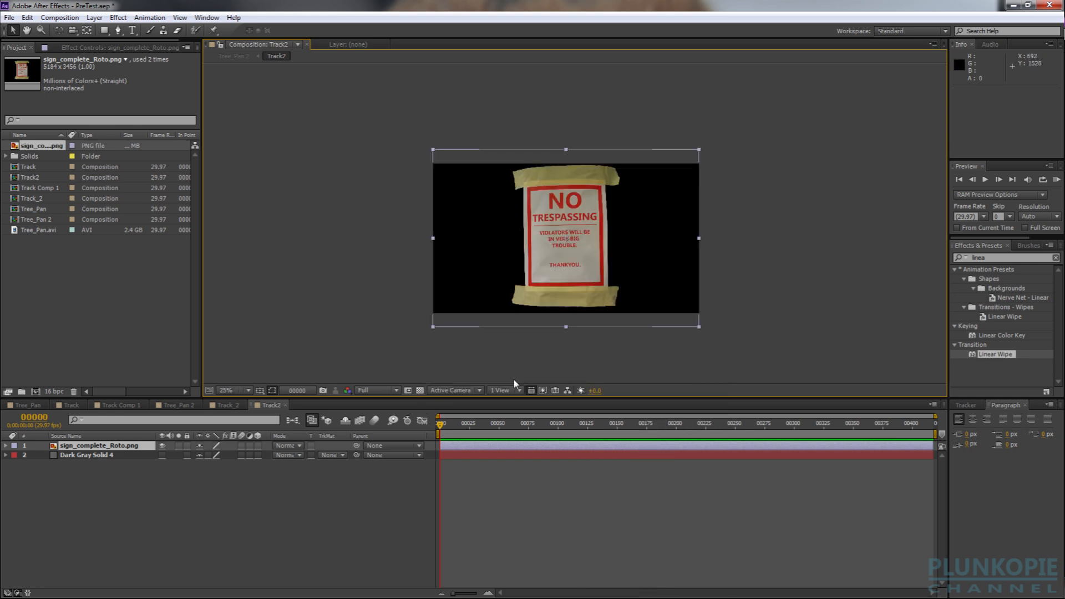
Go to frame 250 and copy the Tree_Pan.avi layer from Tree_Pan 2 into the Track2 composition
{"action": "left_click", "coordinate": [33, 417]}
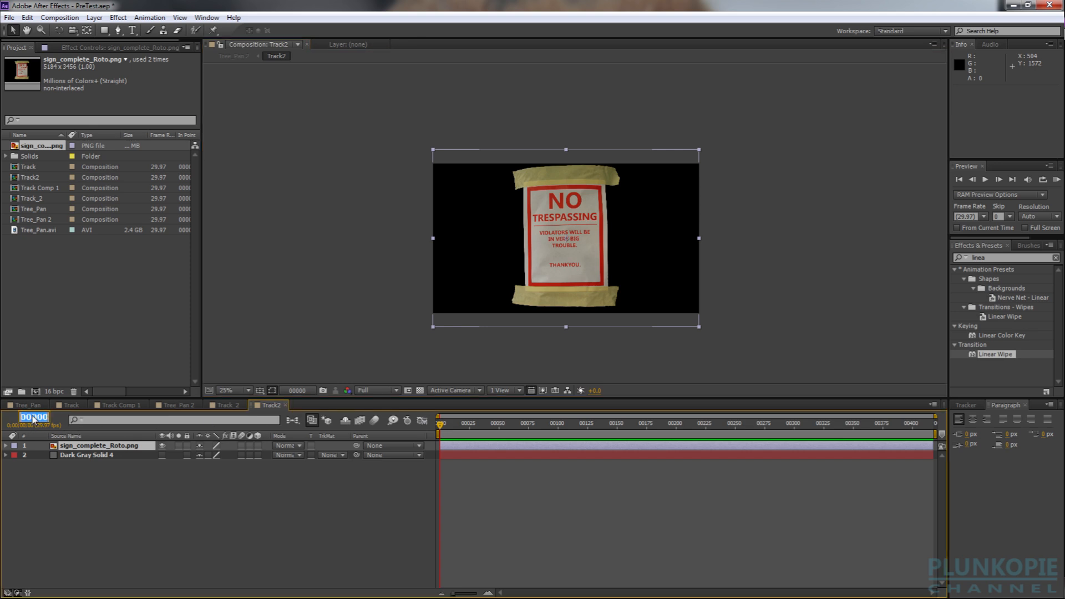
{"action": "type", "text": "250"}
{"action": "left_click", "coordinate": [133, 574]}
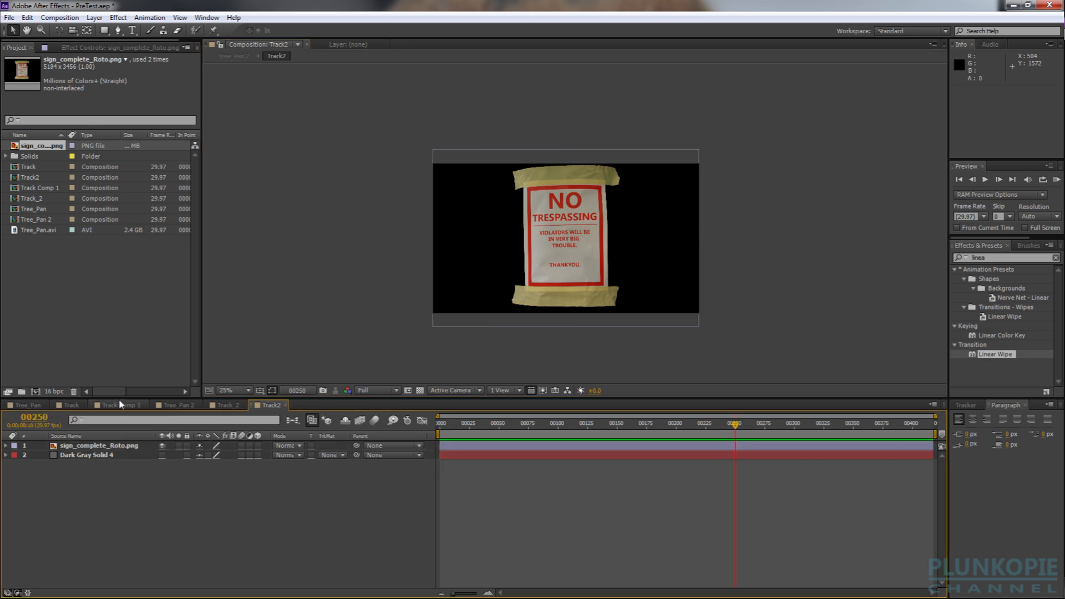
{"action": "left_click", "coordinate": [187, 406]}
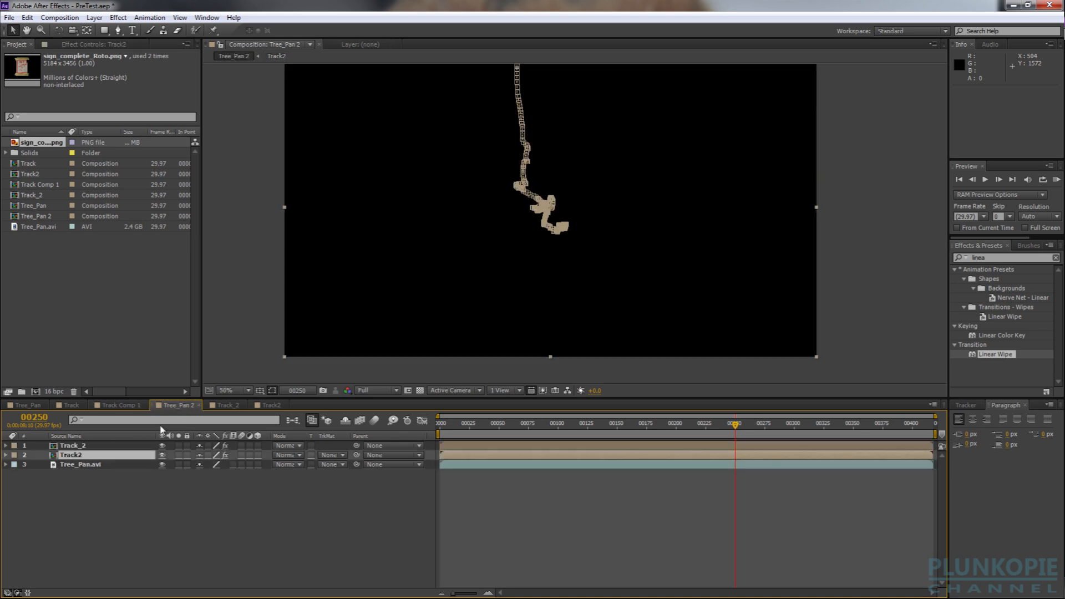
{"action": "key", "text": "ctrl+c"}
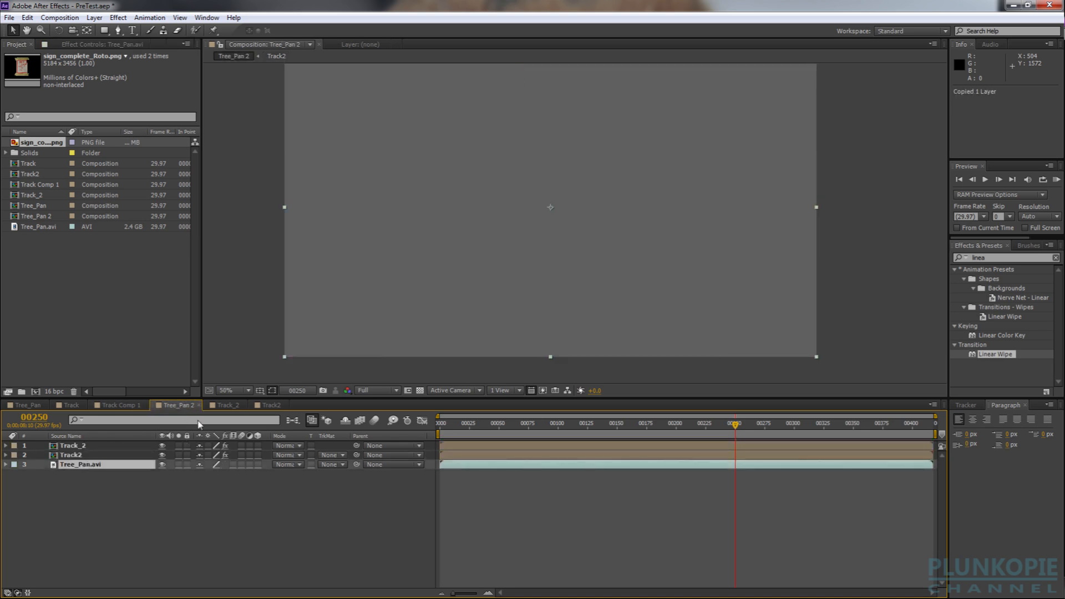
{"action": "left_click", "coordinate": [271, 405]}
{"action": "key", "text": "ctrl+v"}
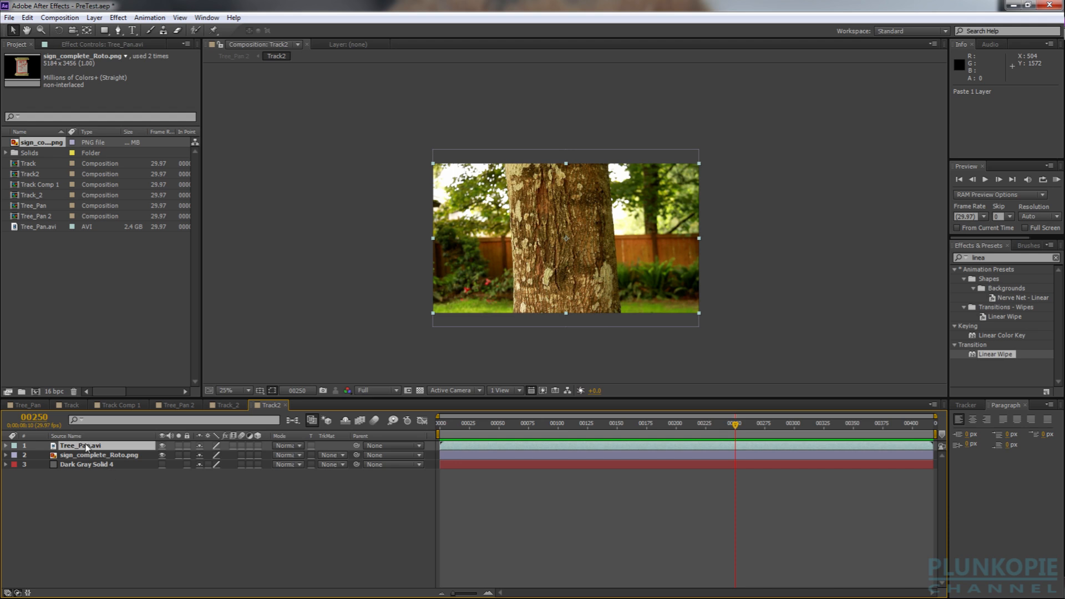
Place Tree_Pan.avi beneath the sign and solid layers in Track2 and make it a guide layer
{"action": "left_click_drag", "start_coordinate": [86, 447], "coordinate": [79, 470]}
{"action": "right_click", "coordinate": [78, 471]}
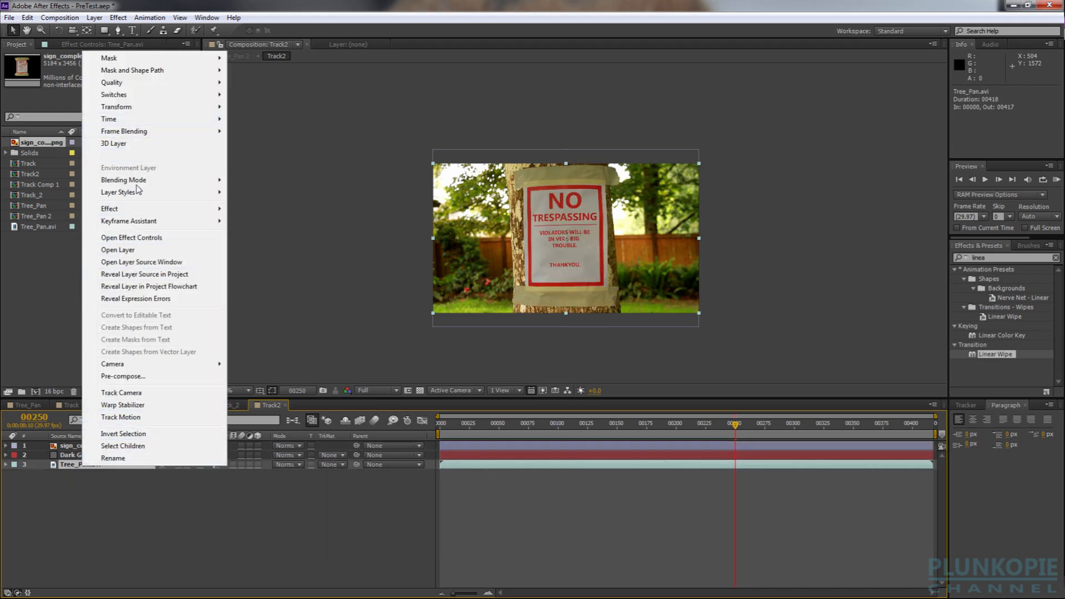
{"action": "left_click", "coordinate": [140, 156]}
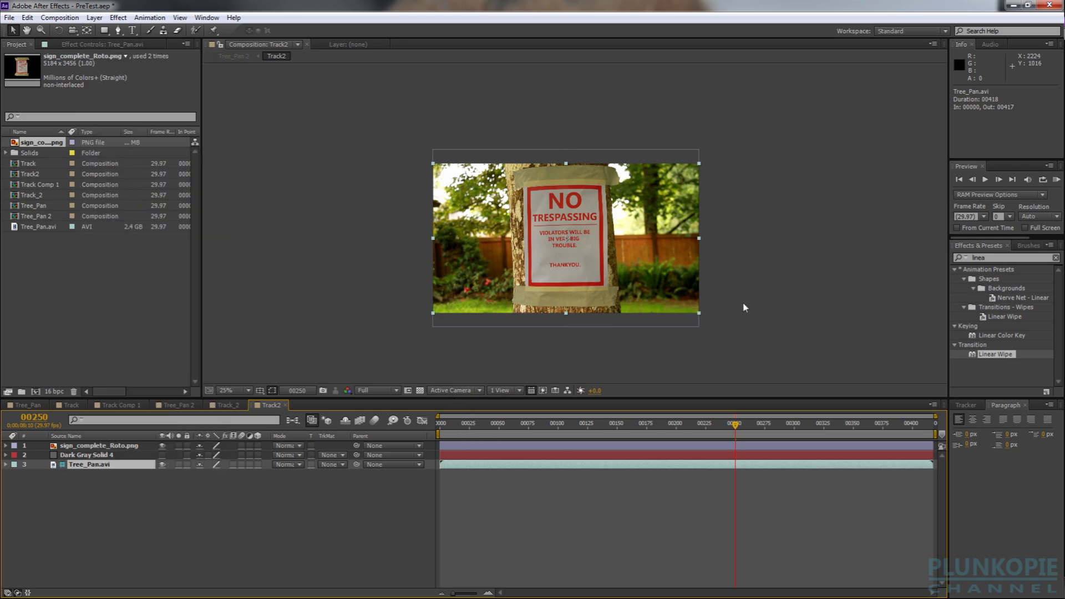
Examine the sign over the tree trunk up close and as a whole, then select the sign_complete_Roto.png layer
{"action": "left_click_drag", "start_coordinate": [771, 279], "coordinate": [748, 289]}
{"action": "scroll", "coordinate": [701, 315], "scroll_direction": "up", "scroll_amount": 6}
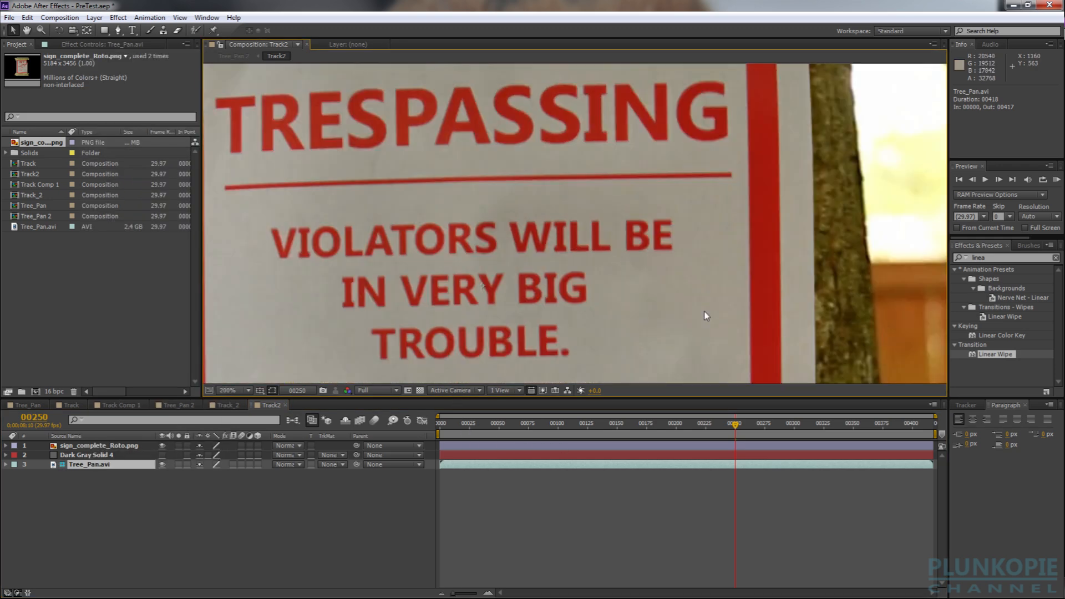
{"action": "scroll", "coordinate": [705, 311], "scroll_direction": "down", "scroll_amount": 5}
{"action": "scroll", "coordinate": [705, 306], "scroll_direction": "down", "scroll_amount": 2}
{"action": "scroll", "coordinate": [720, 314], "scroll_direction": "up", "scroll_amount": 2}
{"action": "scroll", "coordinate": [728, 330], "scroll_direction": "down", "scroll_amount": 2}
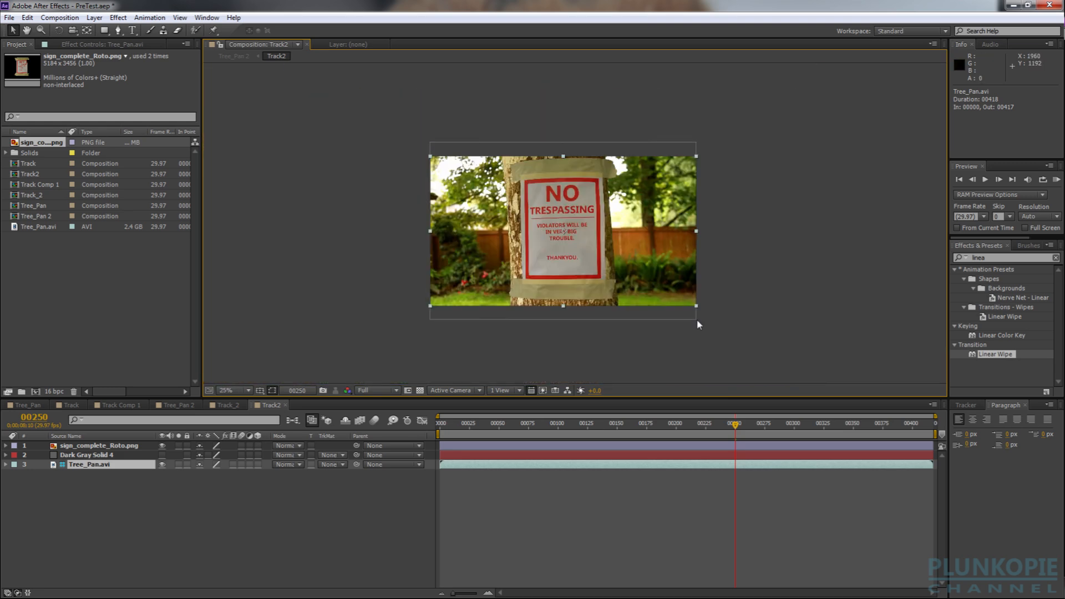
{"action": "left_click", "coordinate": [696, 319]}
{"action": "scroll", "coordinate": [704, 319], "scroll_direction": "up", "scroll_amount": 2}
{"action": "scroll", "coordinate": [705, 324], "scroll_direction": "down", "scroll_amount": 1}
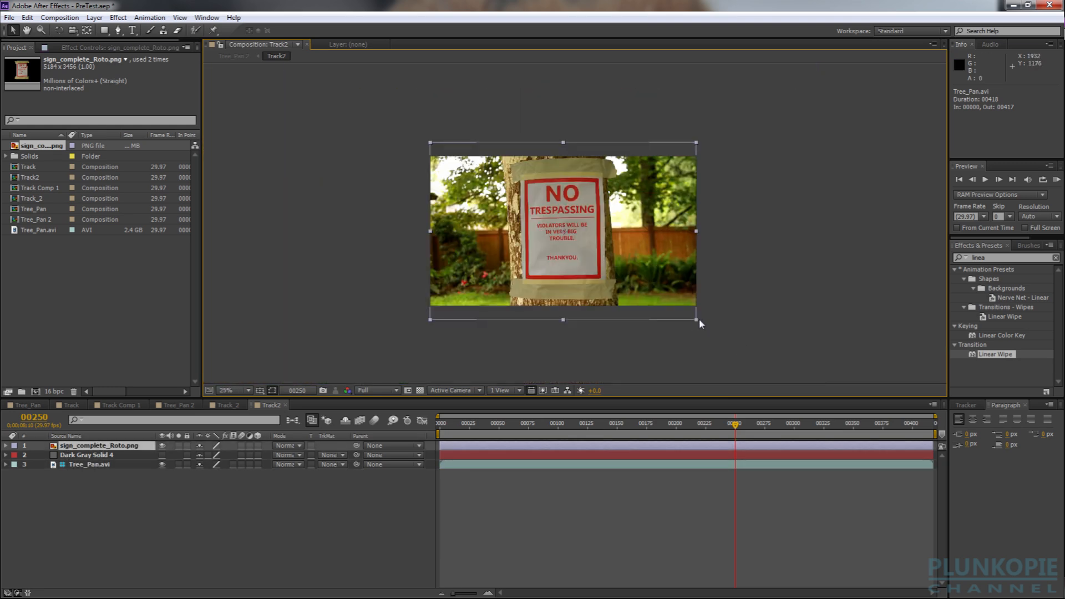
Scale down the sign_complete_Roto.png layer, center it on the tree trunk and rotate it about -1.4°
{"action": "left_click_drag", "start_coordinate": [697, 318], "coordinate": [674, 310]}
{"action": "left_click_drag", "start_coordinate": [565, 218], "coordinate": [560, 218]}
{"action": "key", "text": "w"}
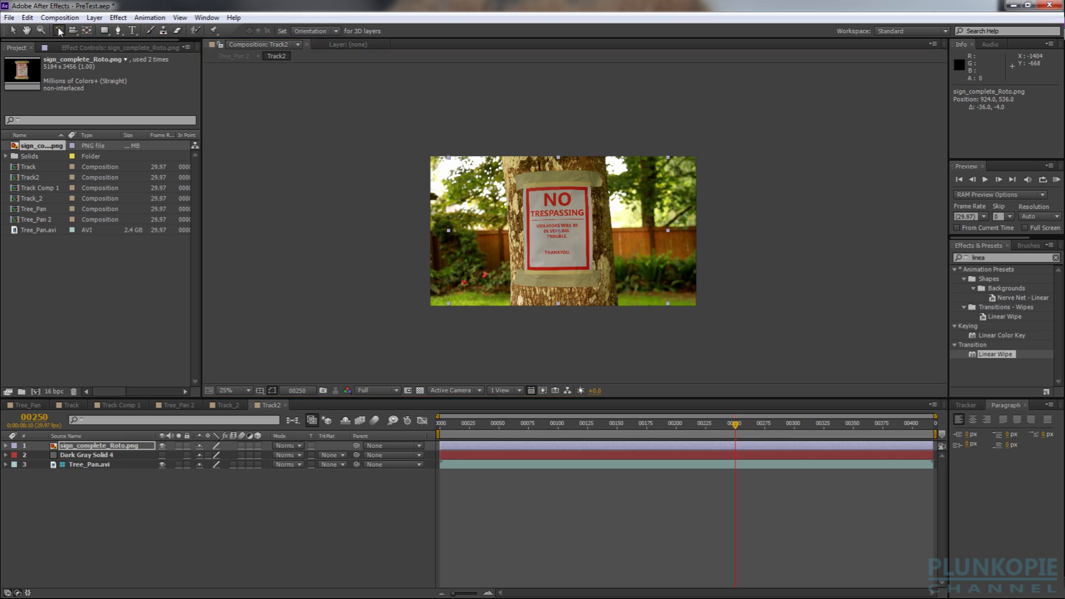
{"action": "left_click_drag", "start_coordinate": [605, 229], "coordinate": [625, 231]}
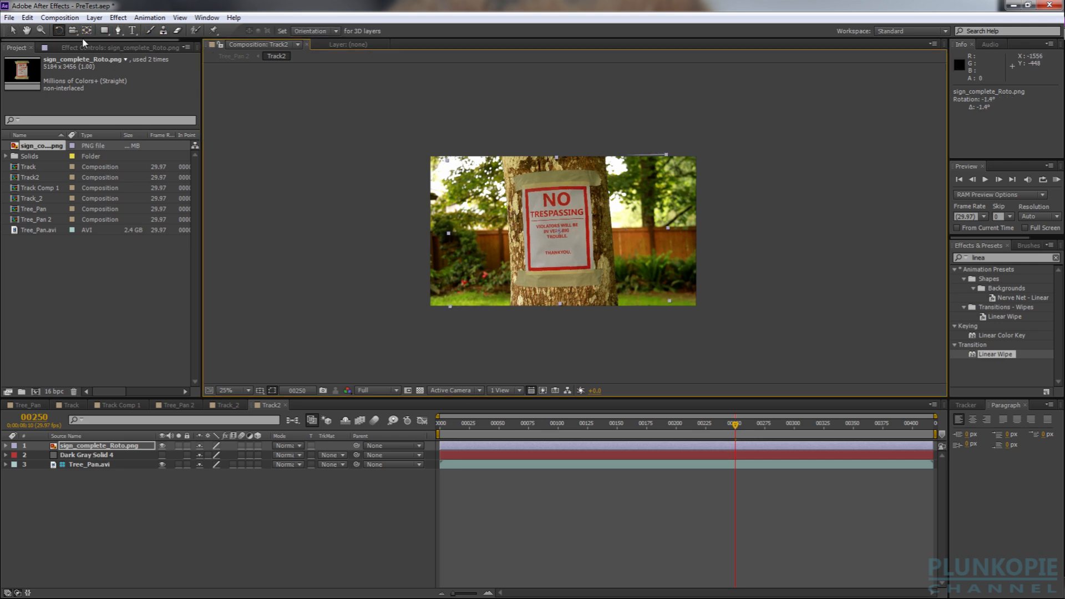
Enlarge the sign slightly and shift it horizontally by 24 px to position 948, 536 on the trunk
{"action": "left_click", "coordinate": [14, 31]}
{"action": "left_click_drag", "start_coordinate": [670, 301], "coordinate": [673, 304]}
{"action": "left_click_drag", "start_coordinate": [561, 241], "coordinate": [566, 241]}
{"action": "scroll", "coordinate": [566, 241], "scroll_direction": "up", "scroll_amount": 4}
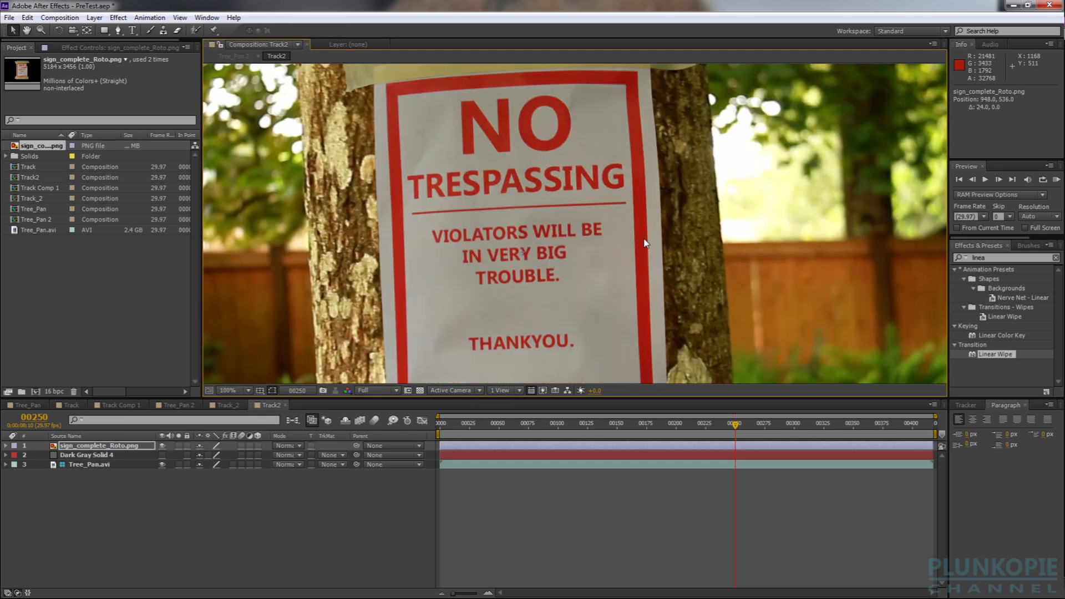
{"action": "scroll", "coordinate": [635, 199], "scroll_direction": "down", "scroll_amount": 2}
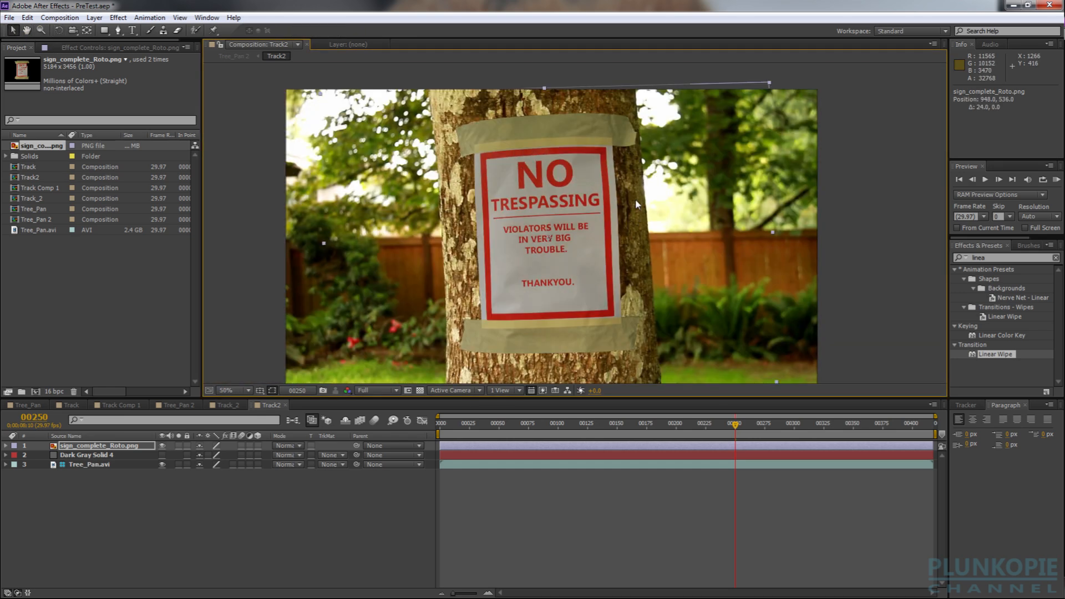
Add a Curves effect to the sign layer and lower the Blue channel's midtones slightly
{"action": "left_click", "coordinate": [118, 17]}
{"action": "mouse_move", "coordinate": [61, 119]}
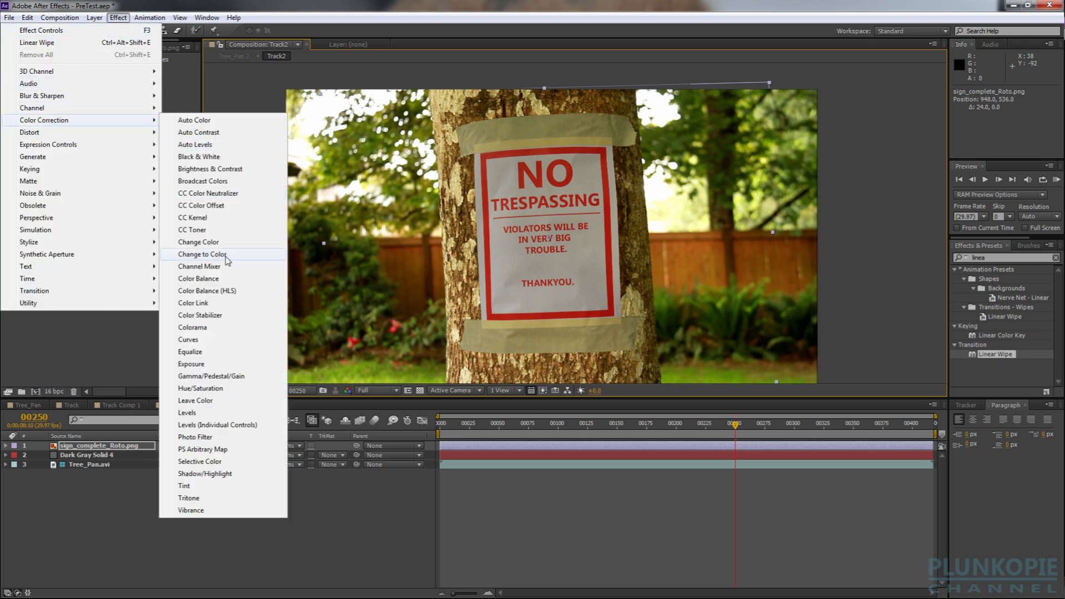
{"action": "left_click", "coordinate": [189, 340]}
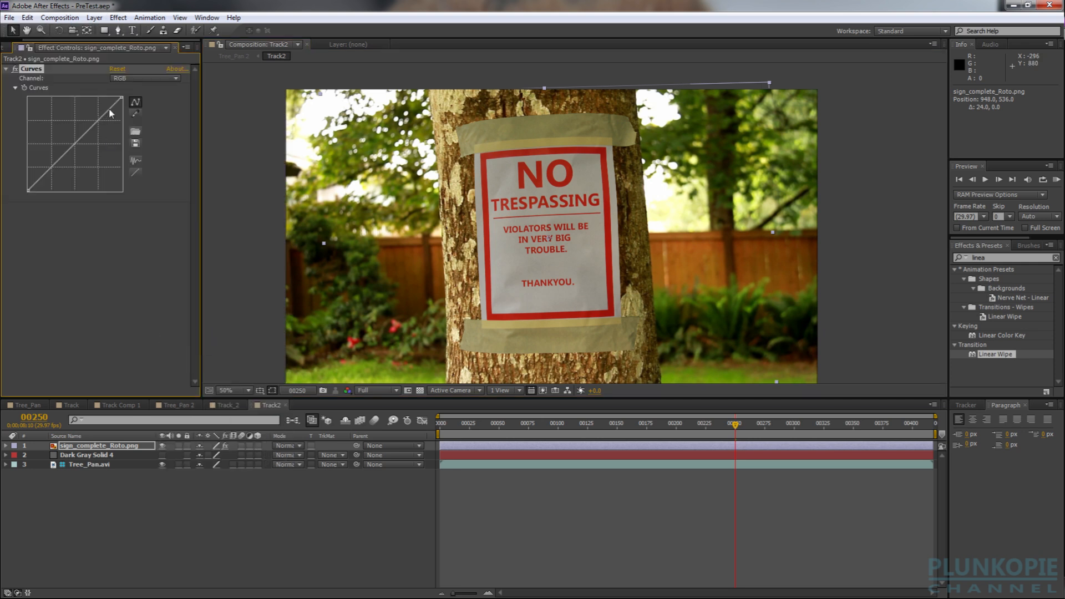
{"action": "left_click", "coordinate": [144, 78]}
{"action": "left_click", "coordinate": [145, 130]}
{"action": "left_click_drag", "start_coordinate": [74, 145], "coordinate": [79, 150]}
{"action": "left_click", "coordinate": [132, 78]}
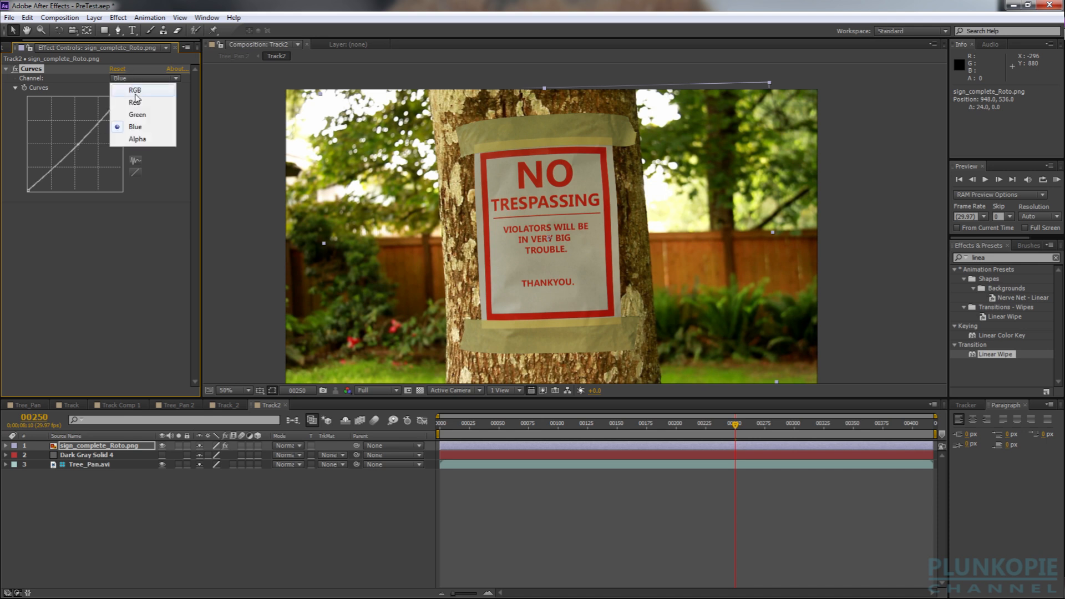
Raise the highlights and midtones of the sign's RGB curve while holding down the shadows, to brighten it and add contrast
{"action": "left_click", "coordinate": [136, 85]}
{"action": "left_click_drag", "start_coordinate": [95, 128], "coordinate": [96, 118]}
{"action": "left_click_drag", "start_coordinate": [51, 168], "coordinate": [49, 166]}
{"action": "left_click_drag", "start_coordinate": [96, 120], "coordinate": [92, 118]}
{"action": "left_click_drag", "start_coordinate": [50, 167], "coordinate": [68, 144]}
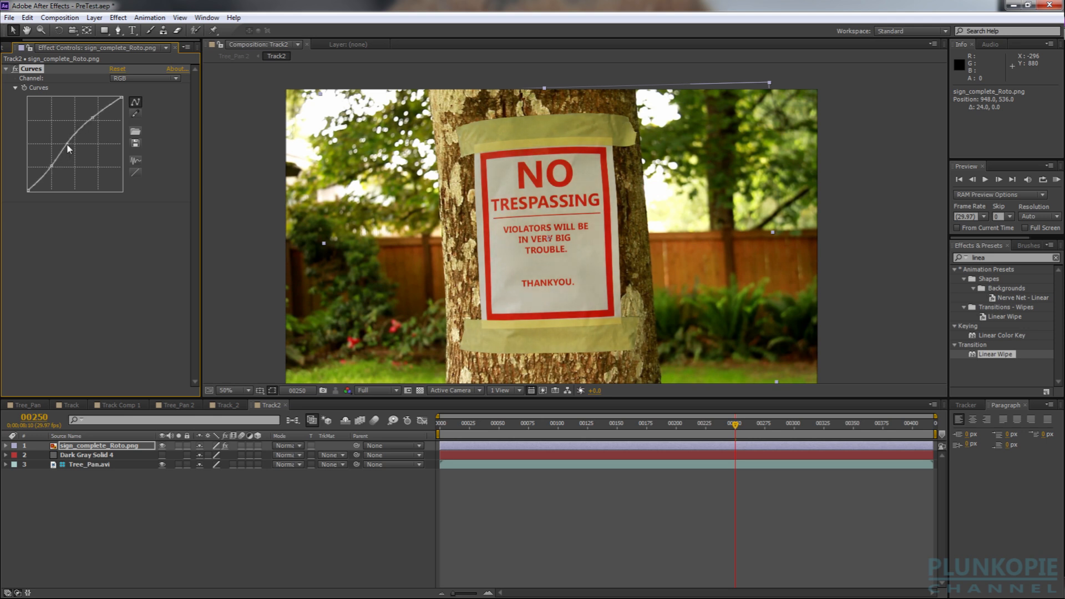
{"action": "scroll", "coordinate": [459, 240], "scroll_direction": "up", "scroll_amount": 1}
{"action": "scroll", "coordinate": [462, 226], "scroll_direction": "down", "scroll_amount": 1}
{"action": "mouse_move", "coordinate": [476, 246]}
{"action": "left_mouse_down"}
{"action": "mouse_move", "coordinate": [494, 280]}
{"action": "mouse_move", "coordinate": [491, 306]}
{"action": "mouse_move", "coordinate": [499, 241]}
{"action": "mouse_move", "coordinate": [491, 249]}
{"action": "left_mouse_up"}
{"action": "scroll", "coordinate": [478, 242], "scroll_direction": "up", "scroll_amount": 1}
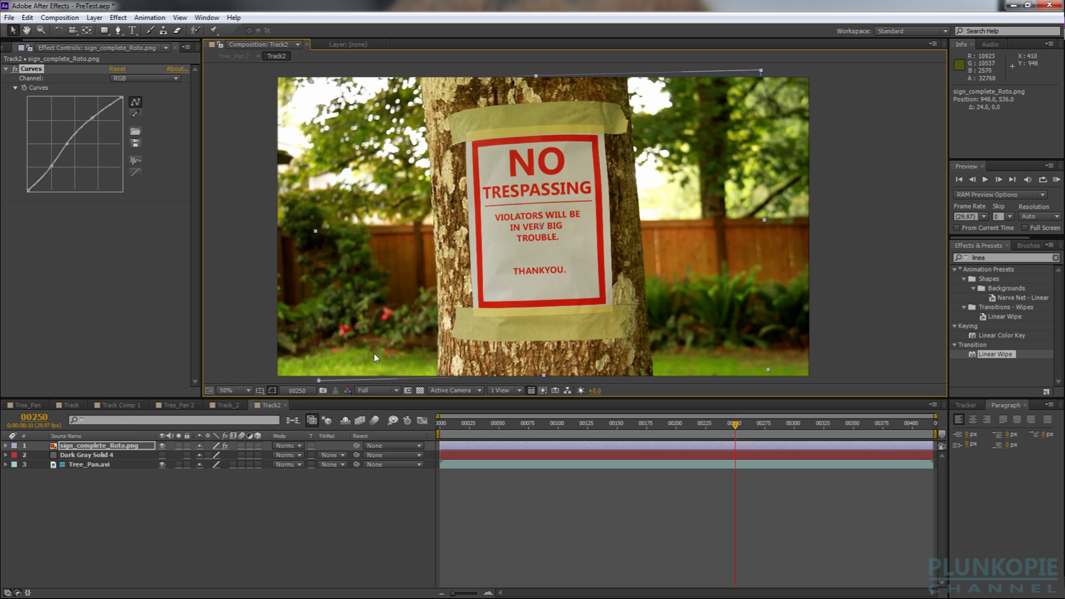
Hide the Dark Gray Solid 3 layer in the Track_2 composition and activate the Type tool
{"action": "left_click", "coordinate": [225, 406]}
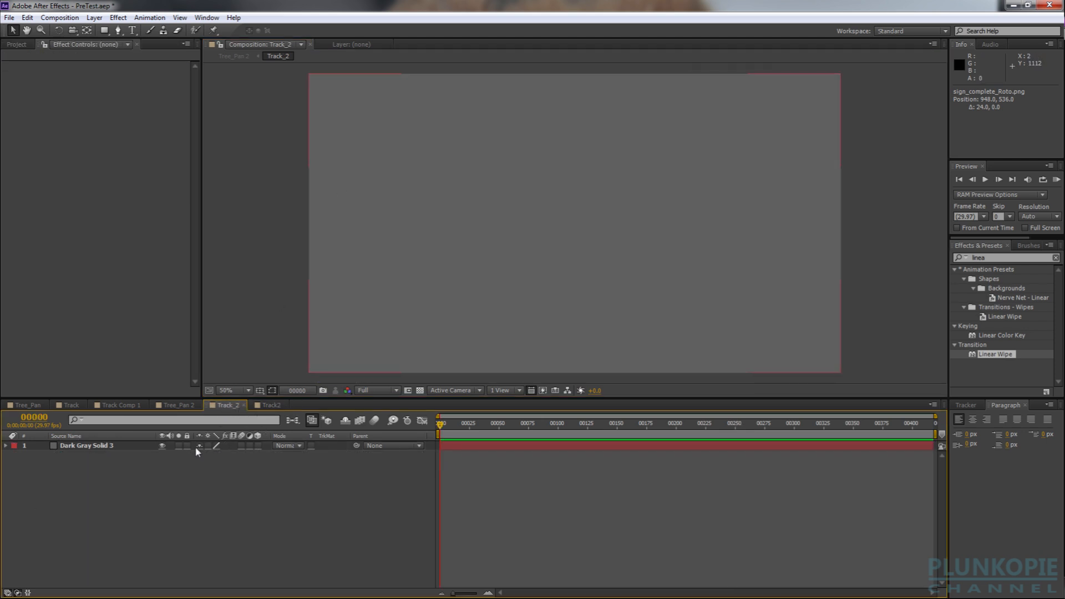
{"action": "left_click", "coordinate": [163, 447]}
{"action": "left_click", "coordinate": [133, 30]}
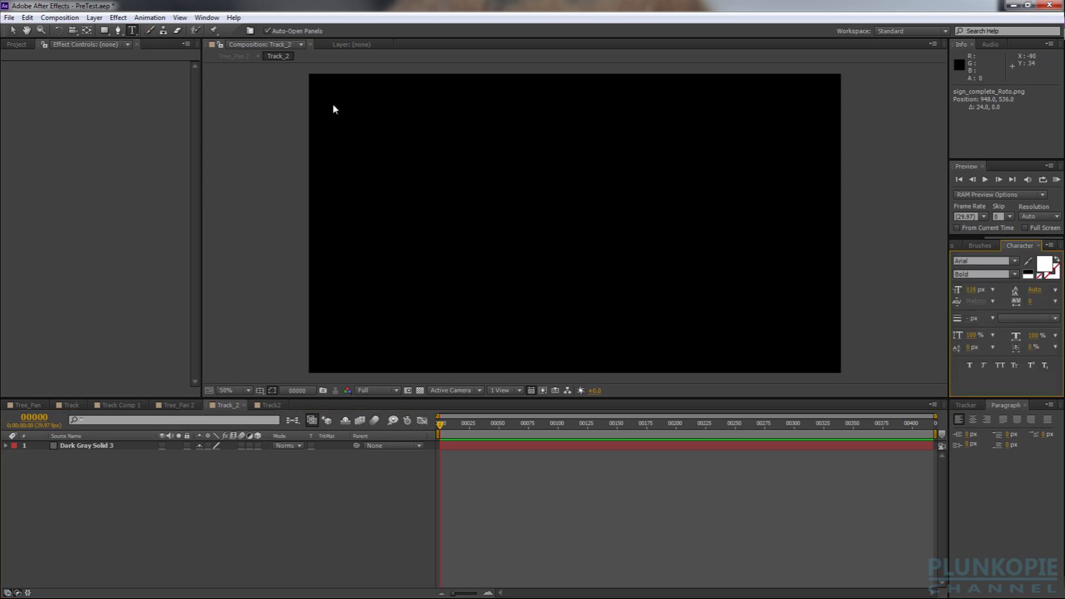
Copy the Tree_Pan.avi layer from Track2 into Track_2 and place it beneath Dark Gray Solid 3
{"action": "left_click", "coordinate": [271, 405]}
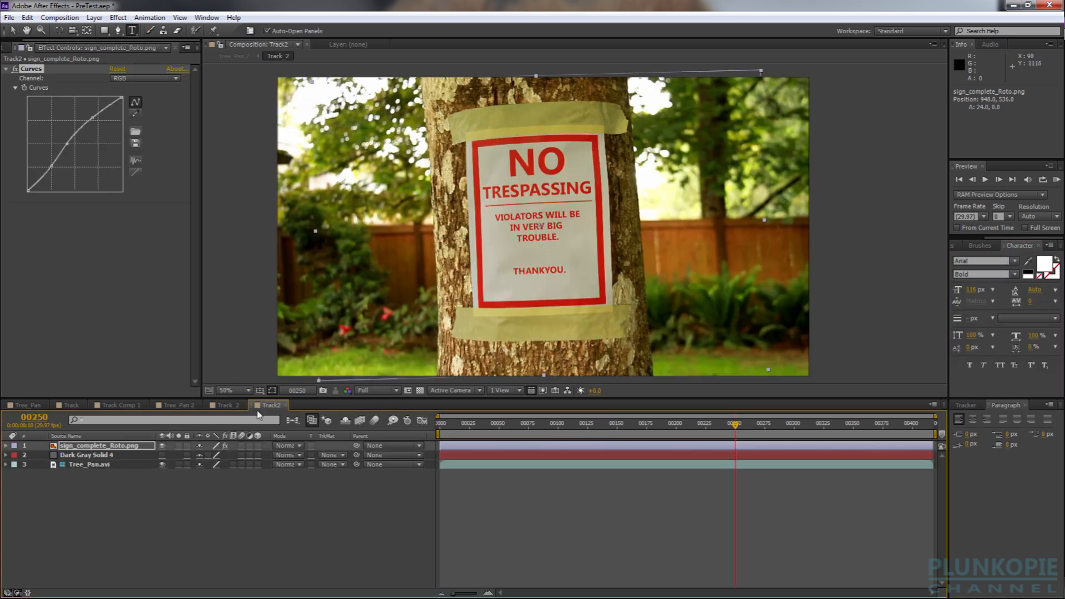
{"action": "left_click", "coordinate": [76, 466]}
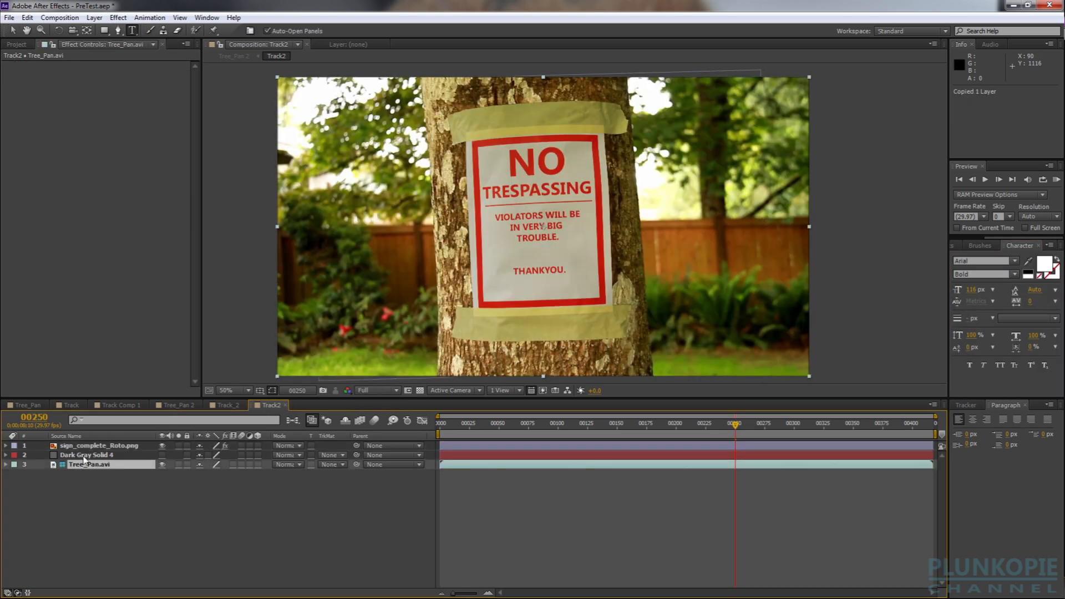
{"action": "left_click", "coordinate": [225, 406]}
{"action": "key", "text": "ctrl+v"}
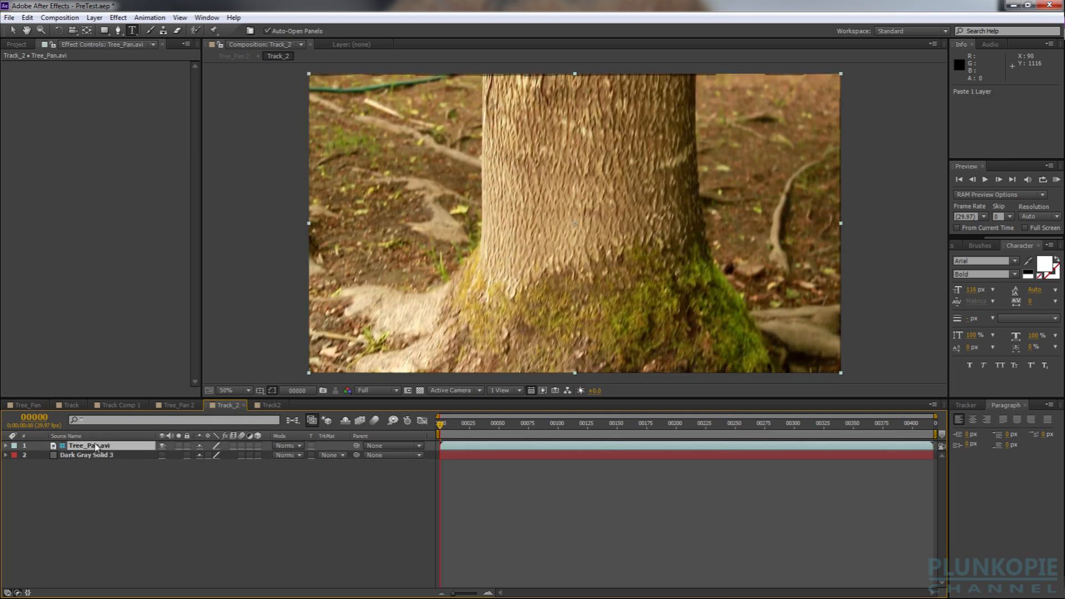
{"action": "left_click_drag", "start_coordinate": [96, 448], "coordinate": [95, 460]}
Go to frame 250 in Track_2 and add the text "Surprize" over the tree trunk
{"action": "left_click_drag", "start_coordinate": [465, 268], "coordinate": [472, 392]}
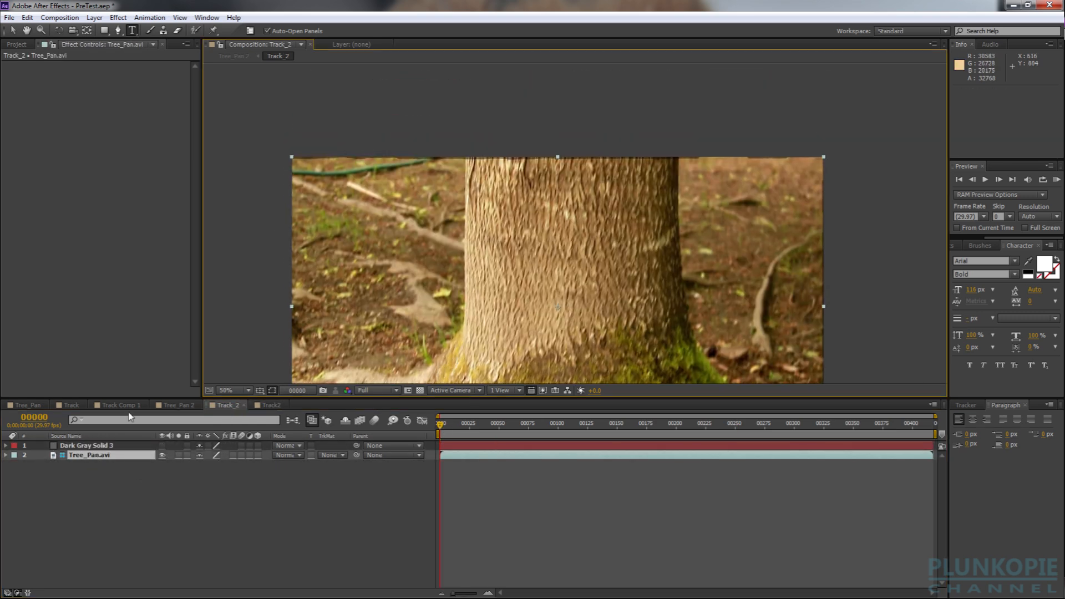
{"action": "left_click", "coordinate": [41, 417]}
{"action": "type", "text": "2"}
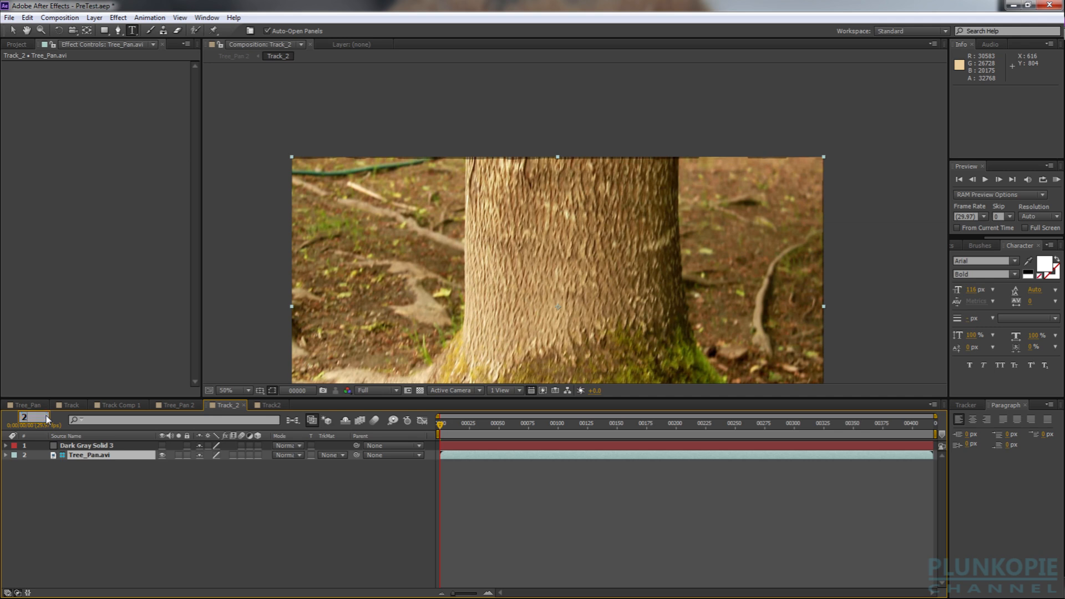
{"action": "type", "text": "50"}
{"action": "left_click", "coordinate": [95, 499]}
{"action": "left_click_drag", "start_coordinate": [636, 212], "coordinate": [632, 168]}
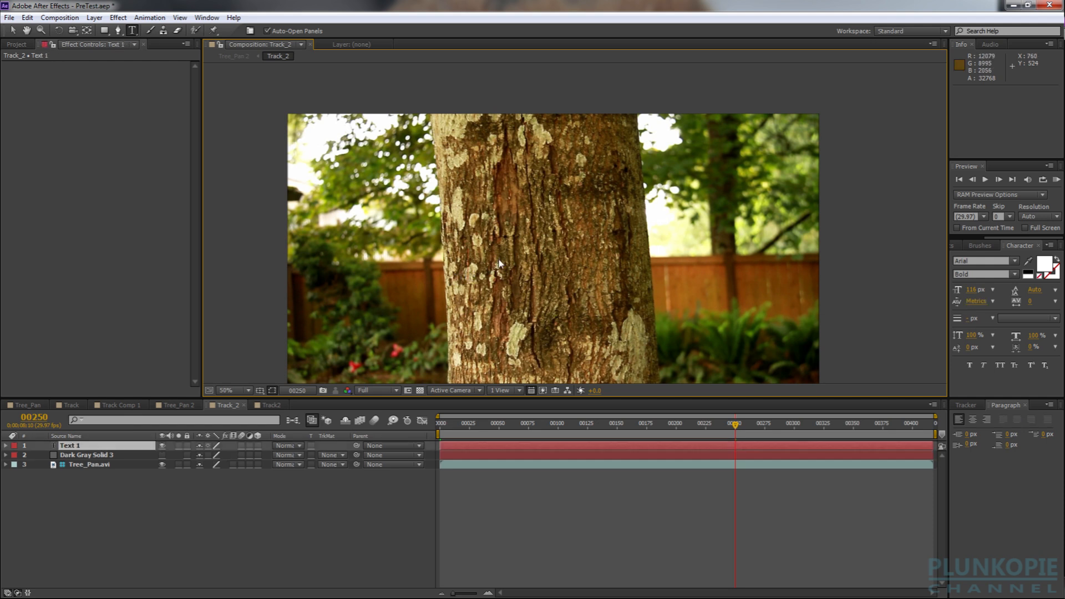
{"action": "key", "text": "ctrl+alt+shift+t"}
{"action": "type", "text": "Sur"}
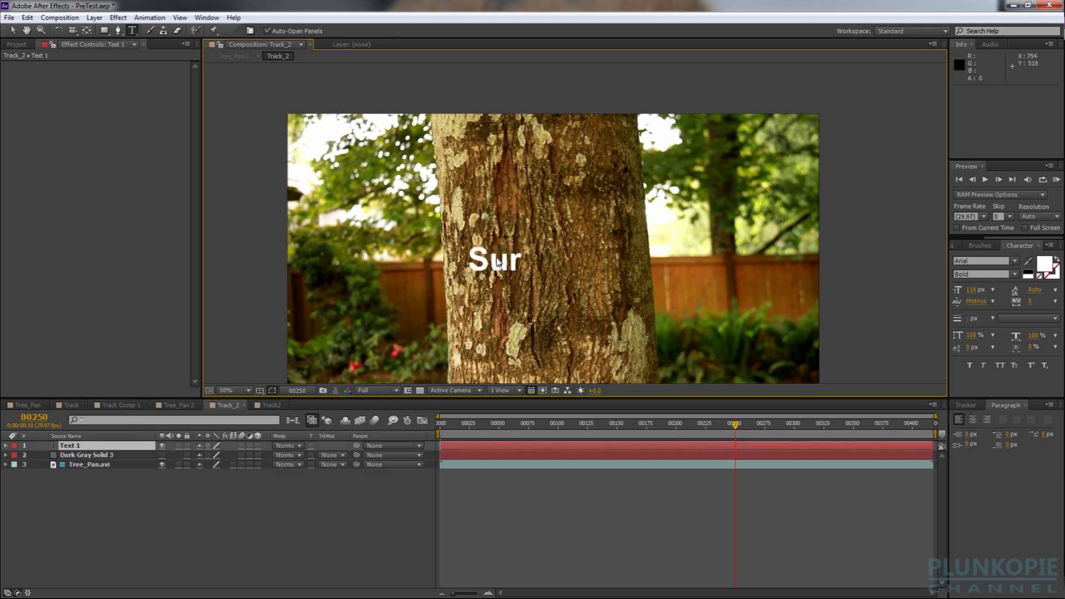
{"action": "type", "text": "prize"}
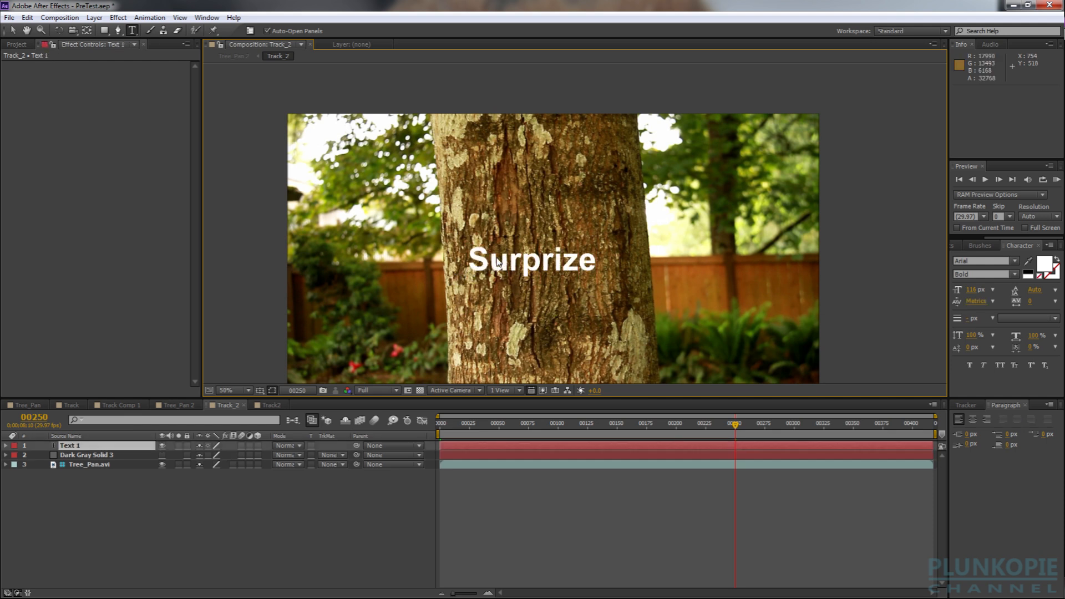
{"action": "left_click", "coordinate": [262, 540]}
Set a Source Text keyframe on the Surprize layer at frame 325
{"action": "left_click_drag", "start_coordinate": [736, 429], "coordinate": [824, 431]}
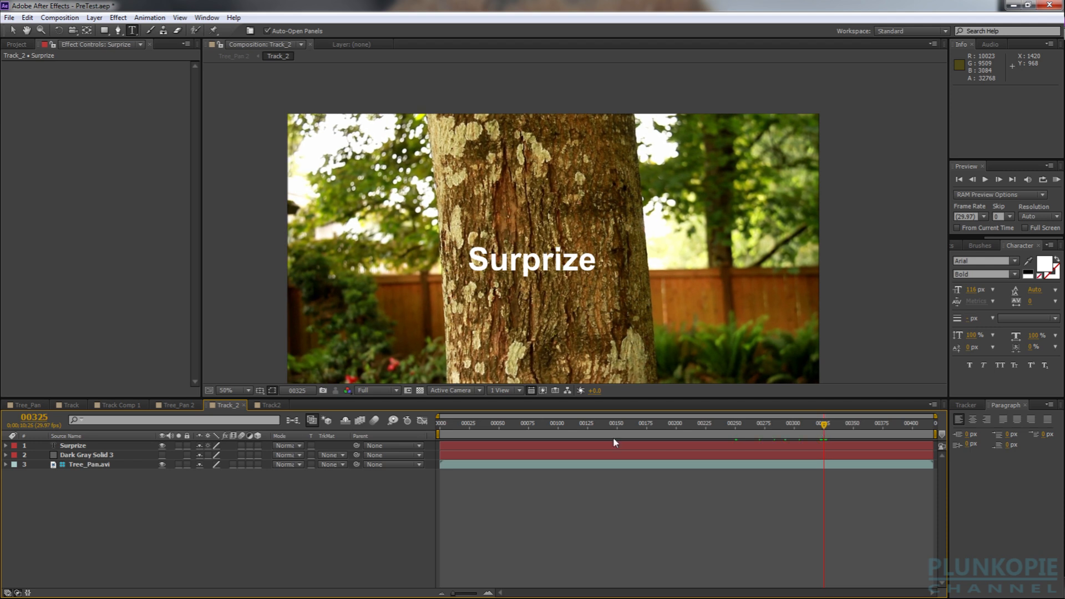
{"action": "left_click", "coordinate": [6, 445]}
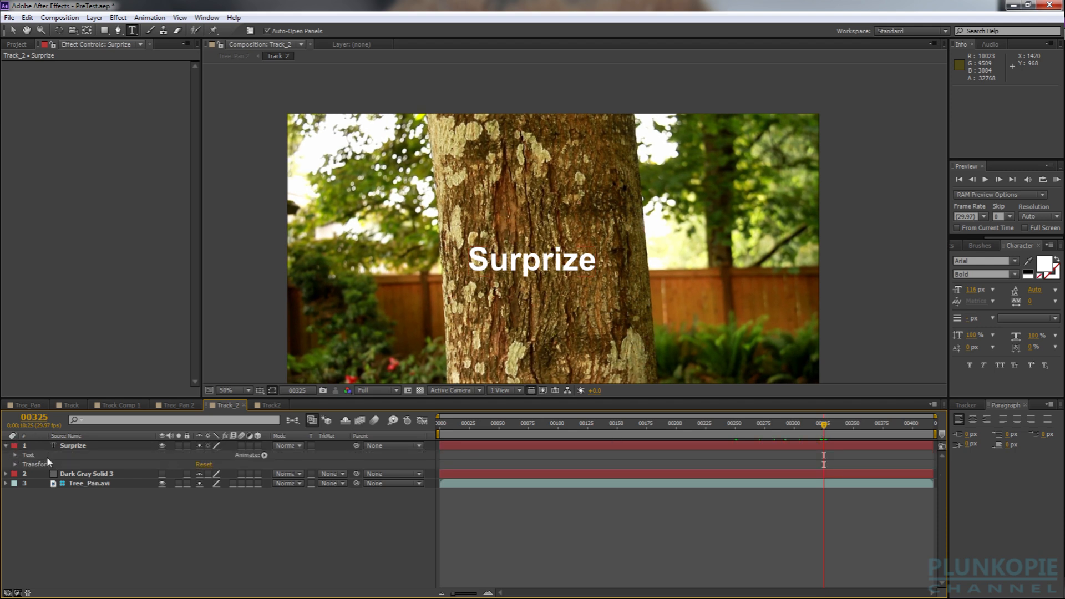
{"action": "left_click", "coordinate": [15, 455]}
{"action": "left_click", "coordinate": [34, 465]}
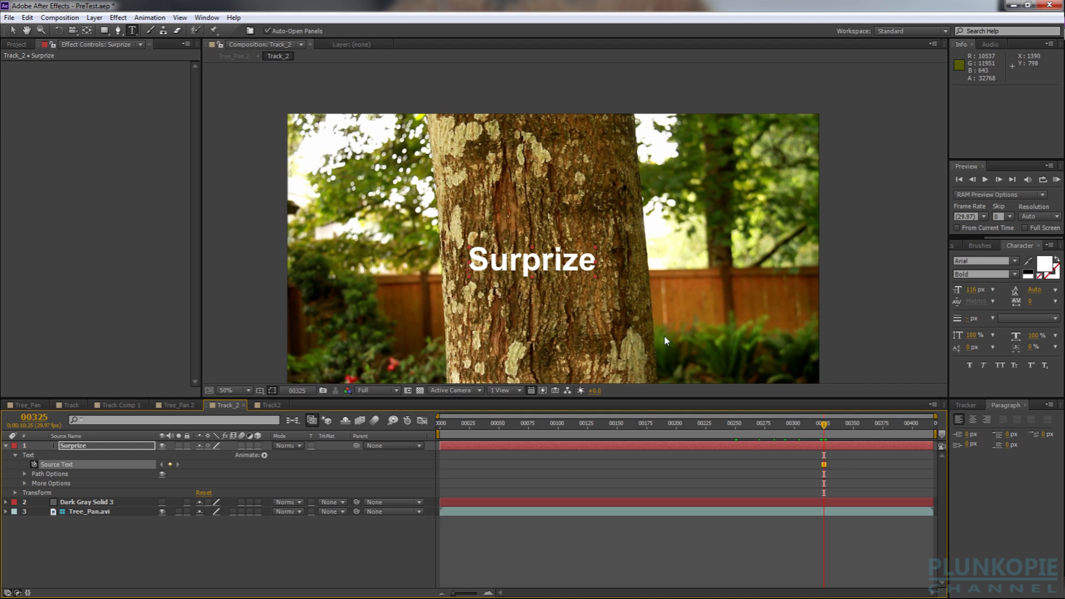
{"action": "left_click", "coordinate": [85, 452]}
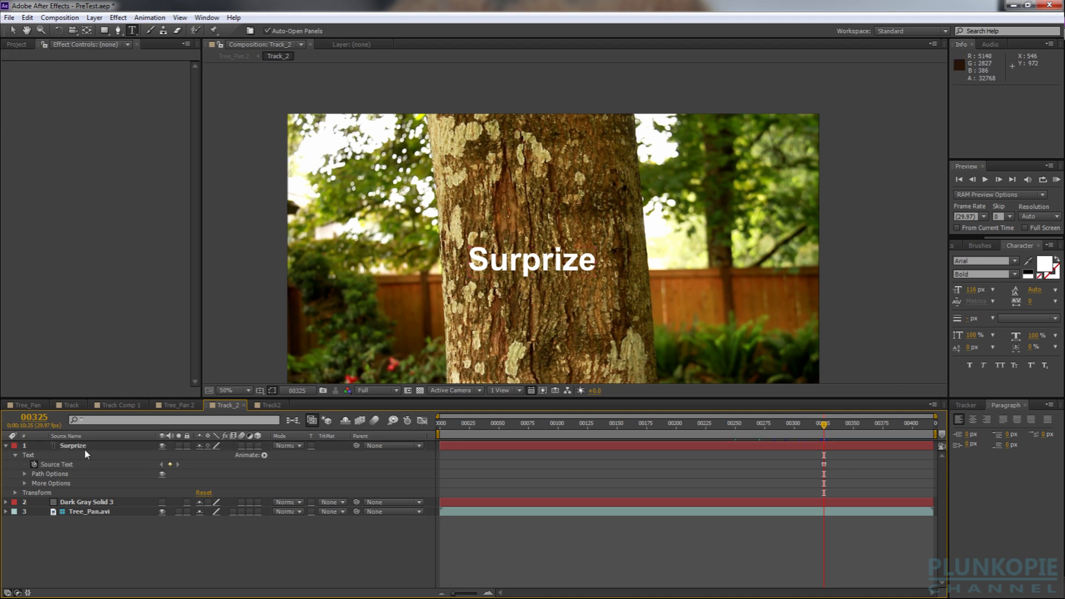
Change the text to "You May Pass!" at frame 351 and collapse the text layer's properties
{"action": "left_click", "coordinate": [854, 426]}
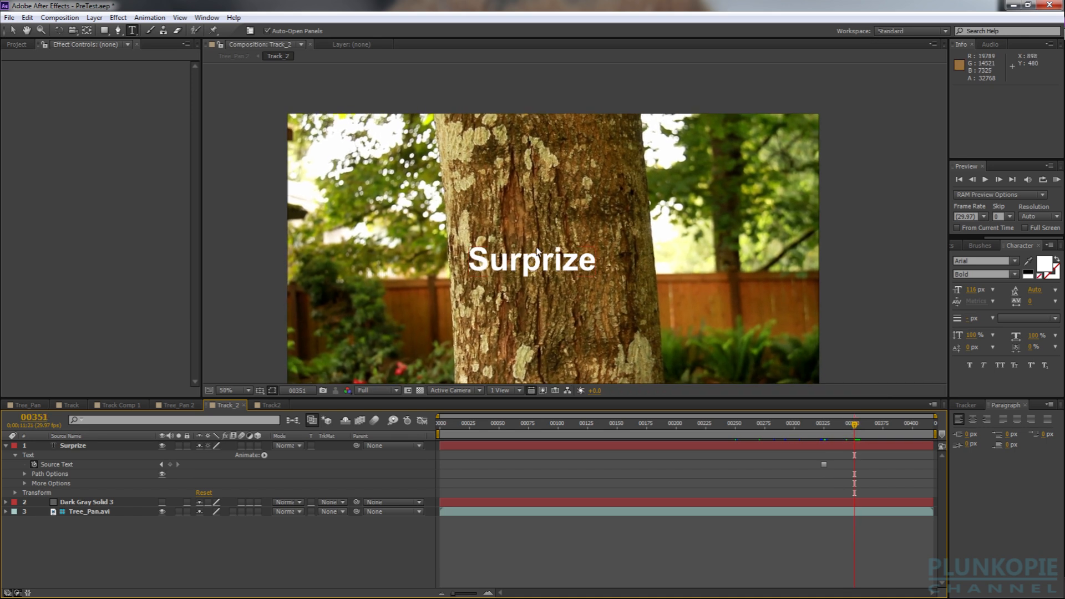
{"action": "left_click", "coordinate": [597, 261]}
{"action": "left_click_drag", "start_coordinate": [597, 260], "coordinate": [465, 262]}
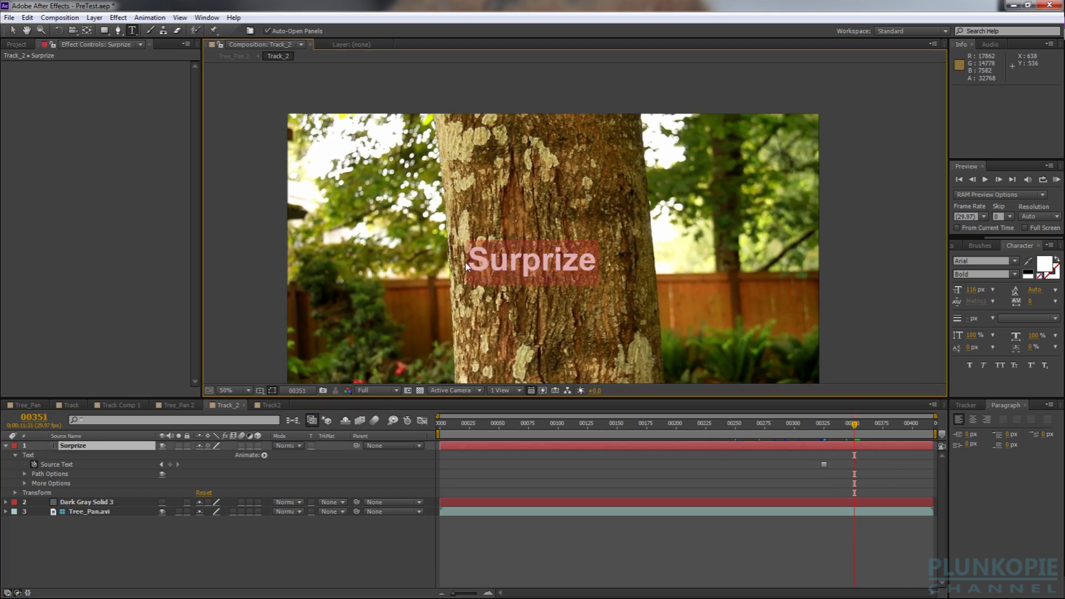
{"action": "type", "text": "YOu"}
{"action": "key", "text": "BackSpace"}
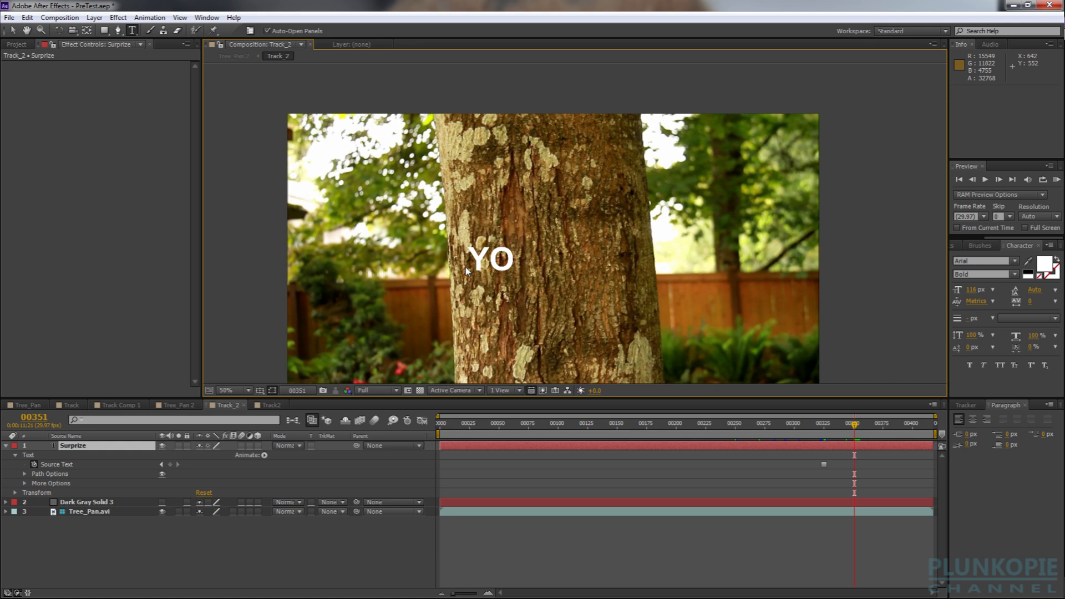
{"action": "type", "text": "U"}
{"action": "key", "text": "BackSpace"}
{"action": "key", "text": "BackSpace"}
{"action": "type", "text": "ou May"}
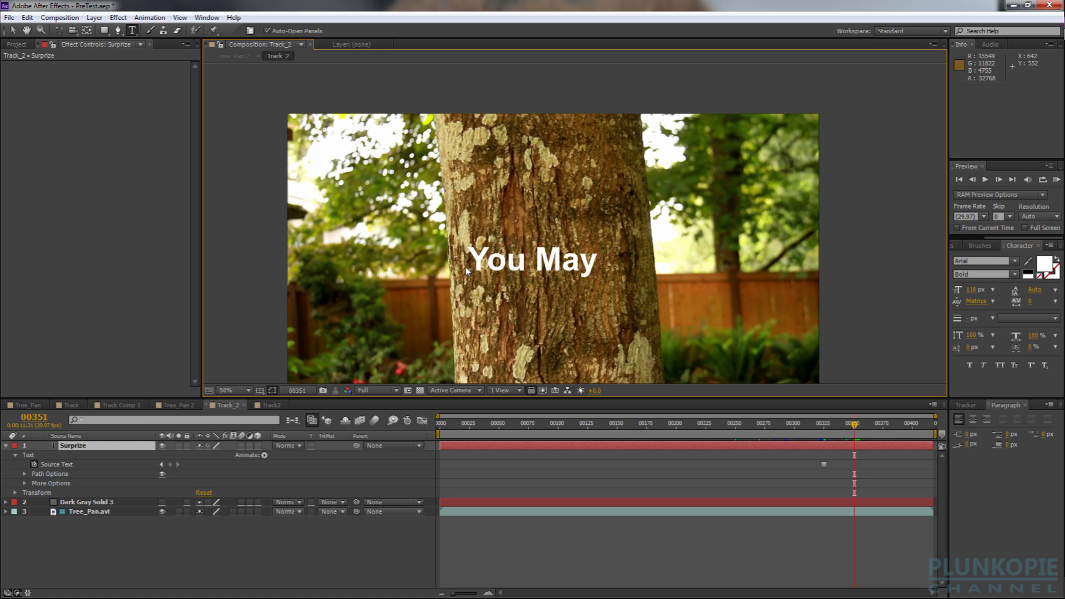
{"action": "type", "text": " Pass!"}
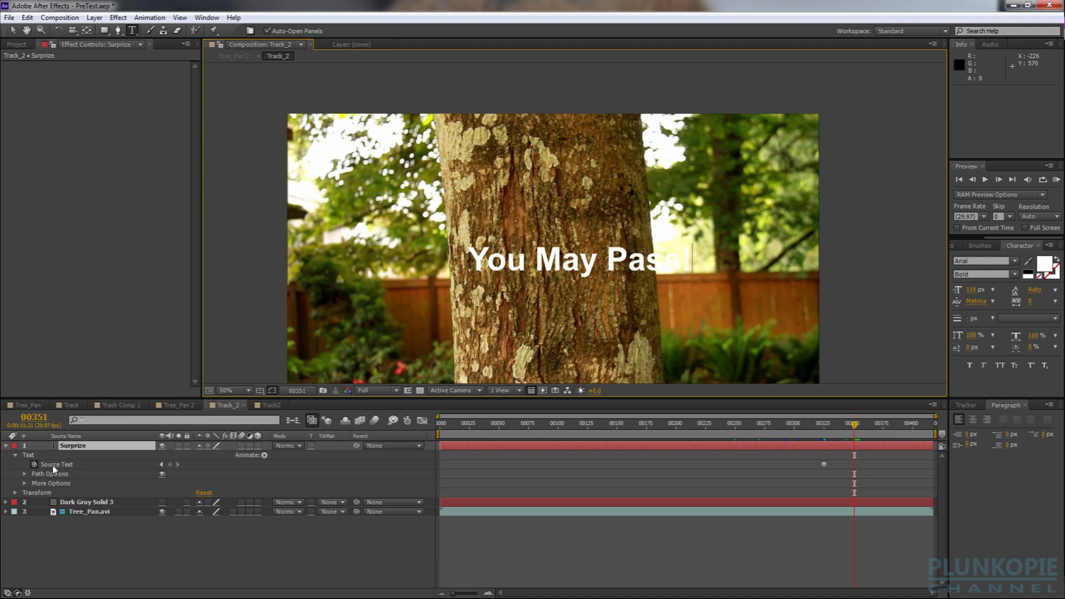
{"action": "left_click", "coordinate": [7, 446]}
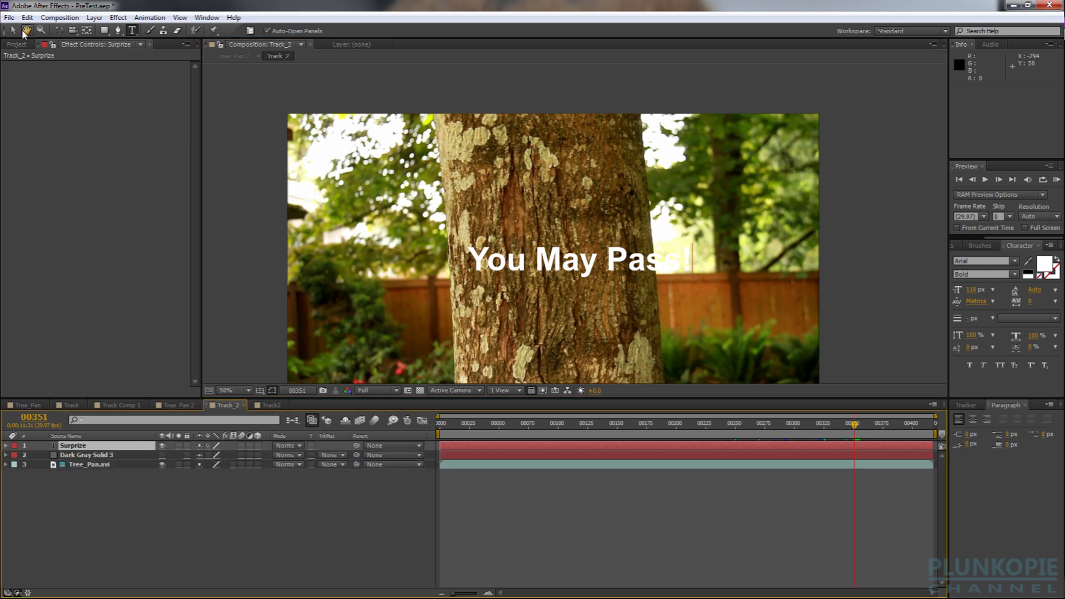
Scale the text layer down to 81% so the words fit across the tree trunk
{"action": "left_click", "coordinate": [13, 30]}
{"action": "left_click", "coordinate": [691, 280]}
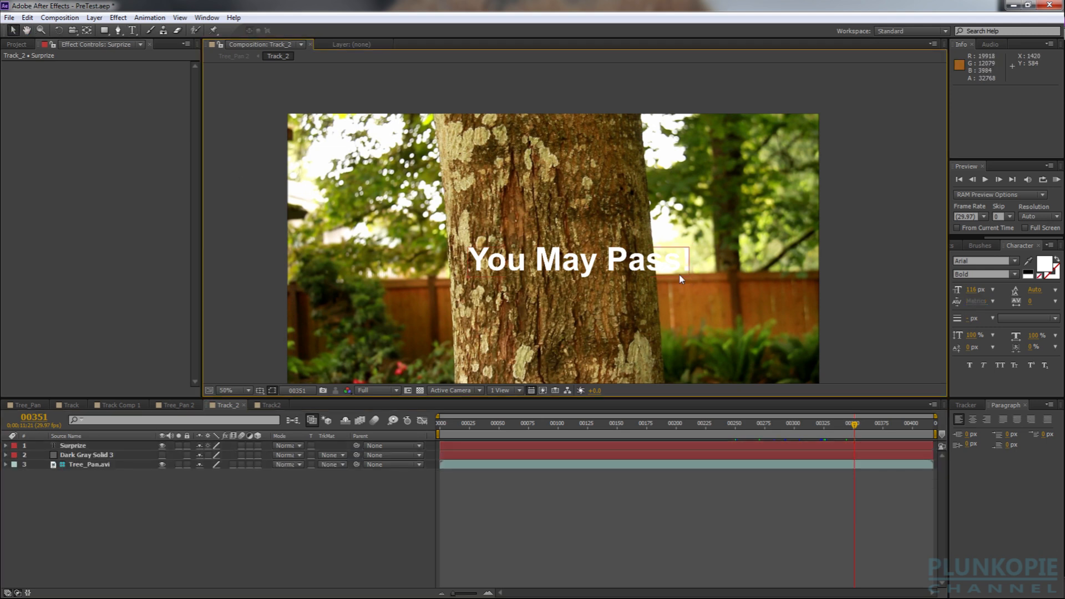
{"action": "left_click_drag", "start_coordinate": [691, 281], "coordinate": [646, 275]}
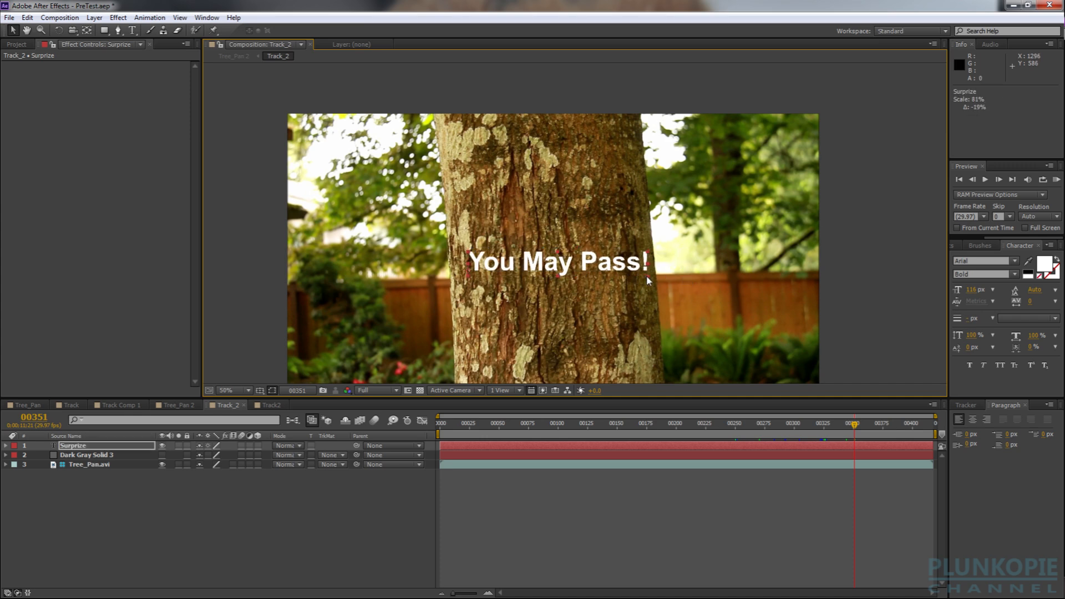
Place the Track_2 layer beneath Track2 in the Tree_Pan 2 composition and check the result back at frame 322
{"action": "left_click", "coordinate": [116, 407]}
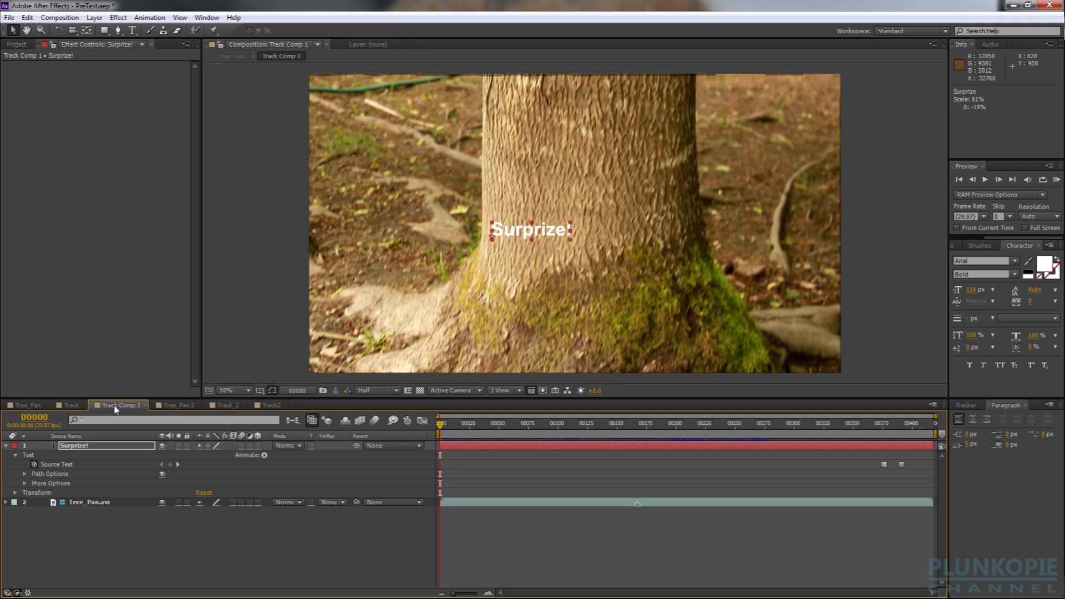
{"action": "left_click", "coordinate": [163, 407]}
{"action": "left_click", "coordinate": [92, 454]}
{"action": "left_click", "coordinate": [75, 445]}
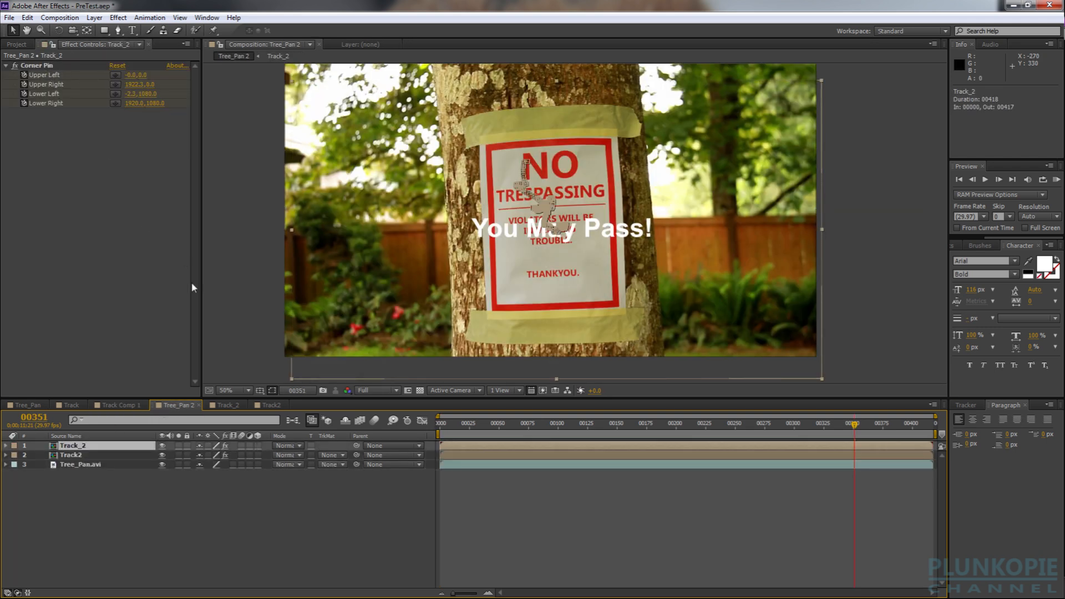
{"action": "left_click_drag", "start_coordinate": [80, 449], "coordinate": [80, 459]}
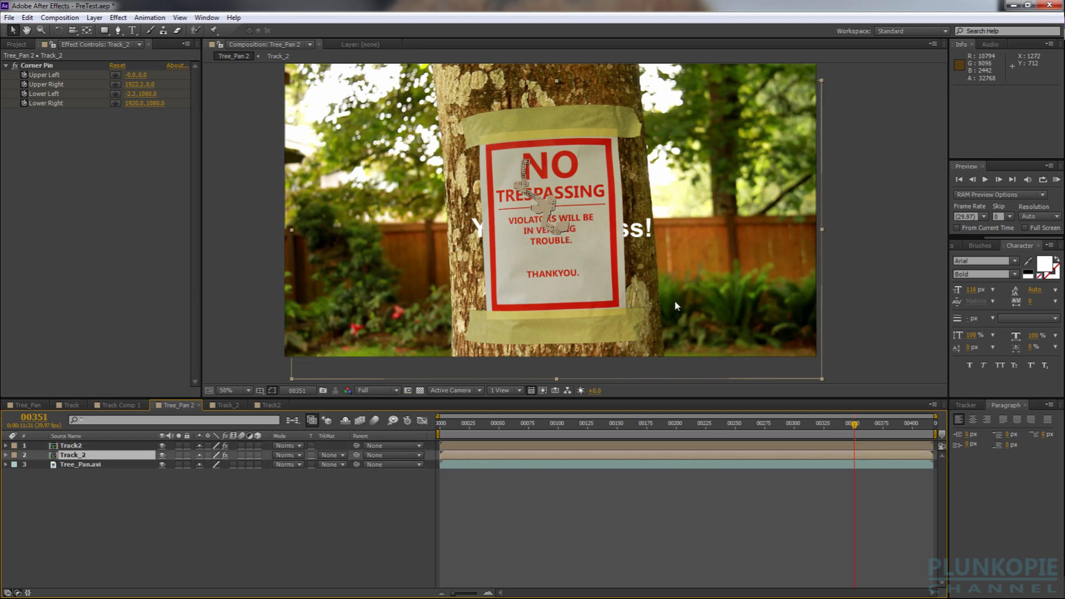
{"action": "left_click_drag", "start_coordinate": [855, 431], "coordinate": [820, 435]}
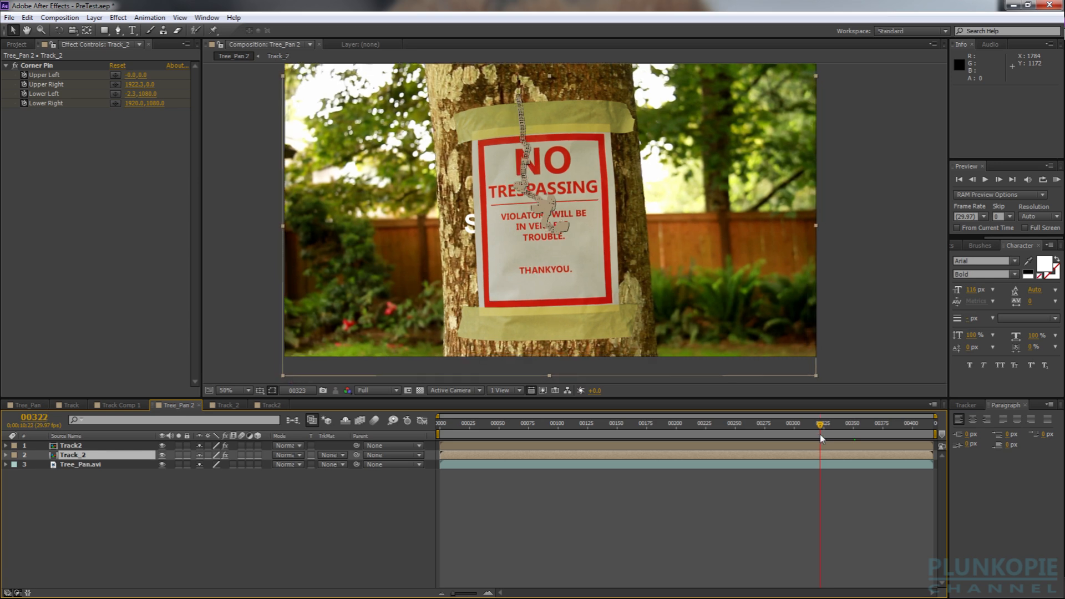
In the Track_2 composition, scale the Surprize text down and reposition it on the tree trunk at about 710, 560
{"action": "left_click", "coordinate": [224, 405]}
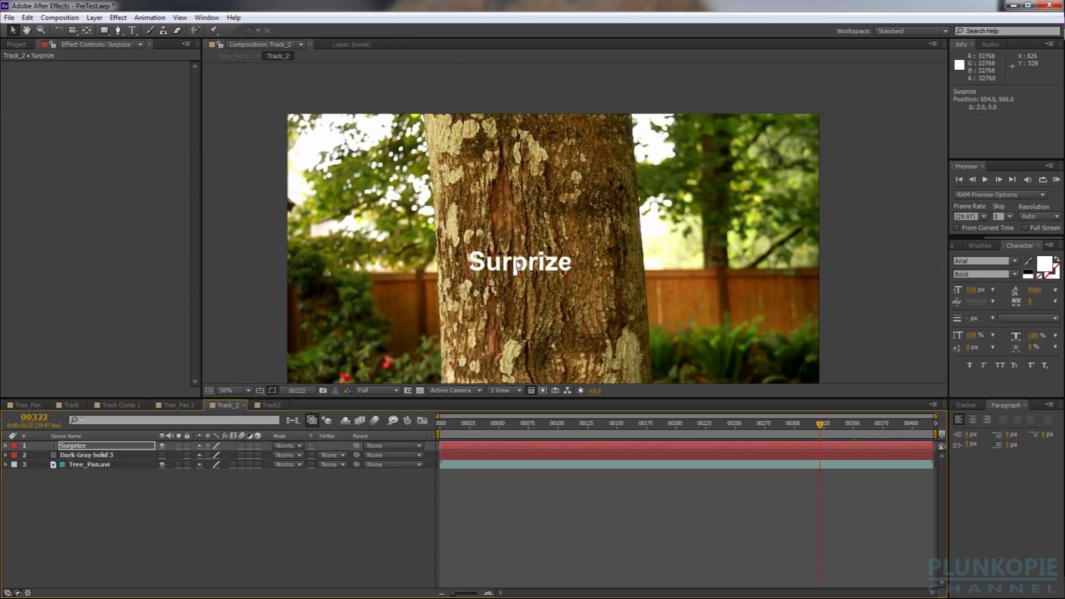
{"action": "left_click_drag", "start_coordinate": [516, 263], "coordinate": [527, 264]}
{"action": "key", "text": "ctrl+shift+a"}
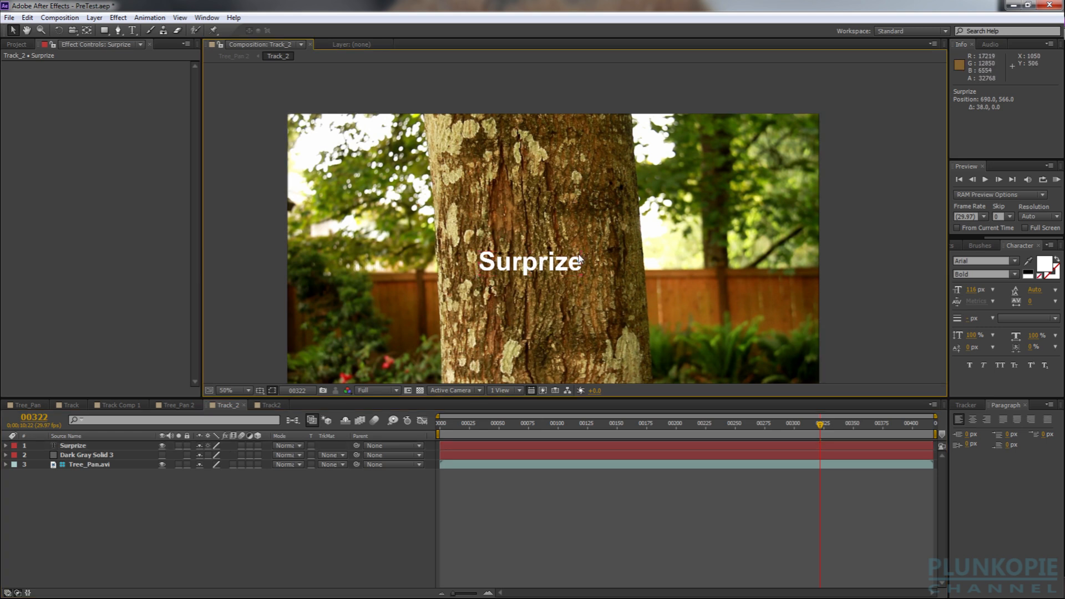
{"action": "left_click", "coordinate": [578, 260]}
{"action": "left_click", "coordinate": [581, 252]}
{"action": "left_click", "coordinate": [575, 256]}
{"action": "left_click_drag", "start_coordinate": [582, 251], "coordinate": [538, 264]}
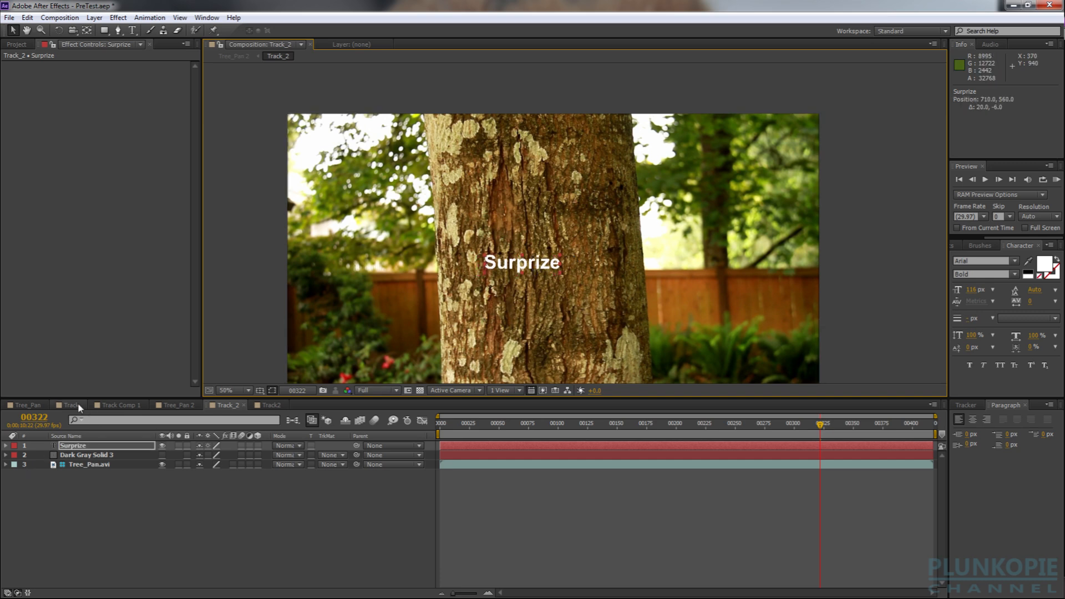
Find the Linear Wipe transition effect and apply it to the Track2 layer in the Tree_Pan 2 composition
{"action": "left_click", "coordinate": [118, 406]}
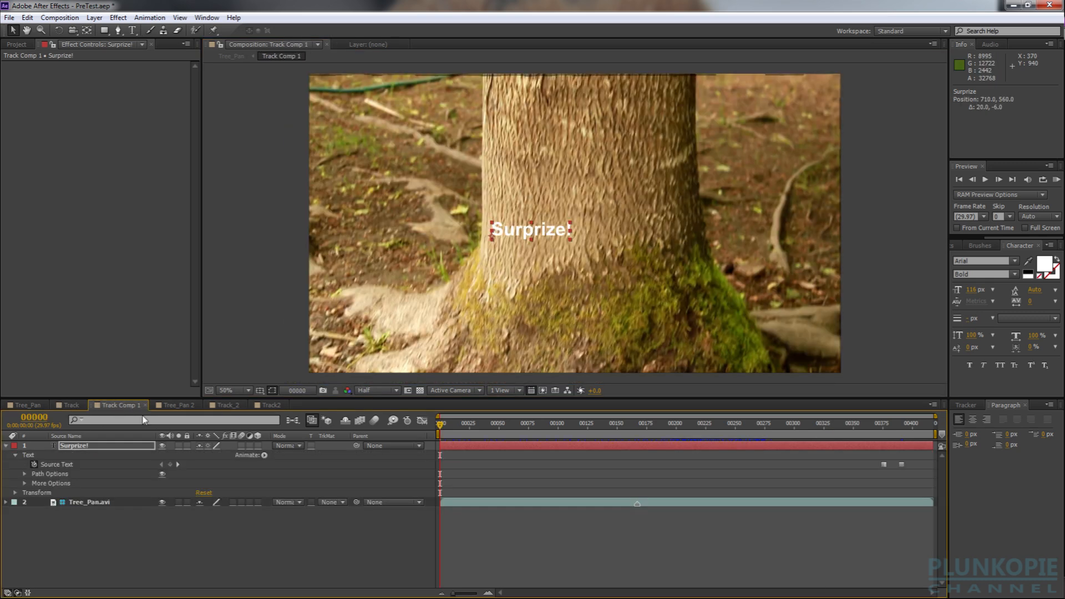
{"action": "left_click", "coordinate": [170, 406]}
{"action": "left_click_drag", "start_coordinate": [383, 299], "coordinate": [365, 302]}
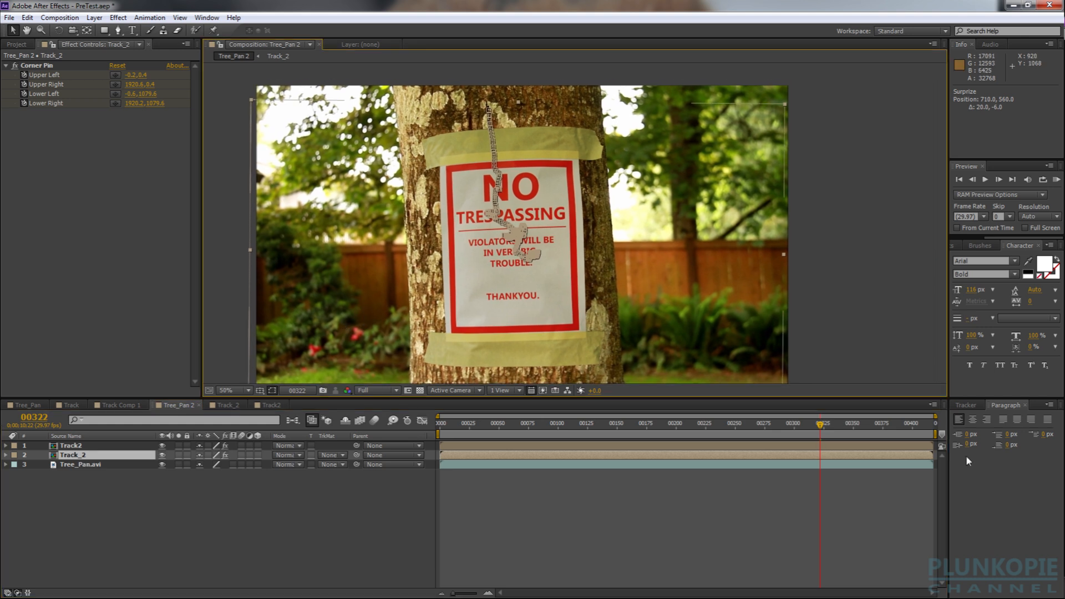
{"action": "left_click", "coordinate": [71, 445]}
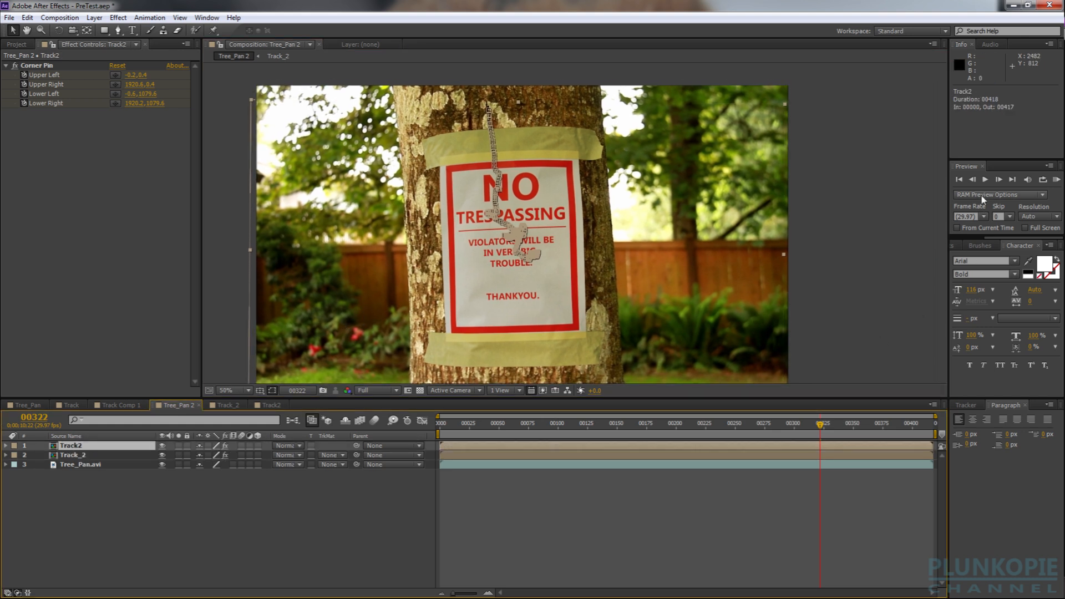
{"action": "left_click", "coordinate": [952, 246]}
{"action": "left_click", "coordinate": [997, 258]}
{"action": "type", "text": "linea"}
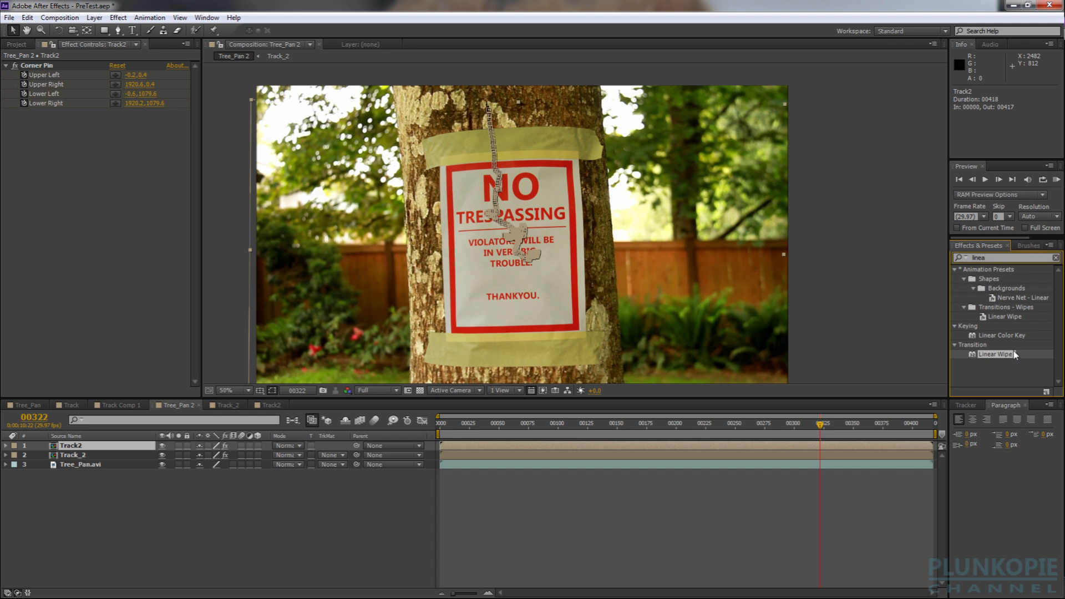
{"action": "left_click_drag", "start_coordinate": [1014, 356], "coordinate": [567, 292]}
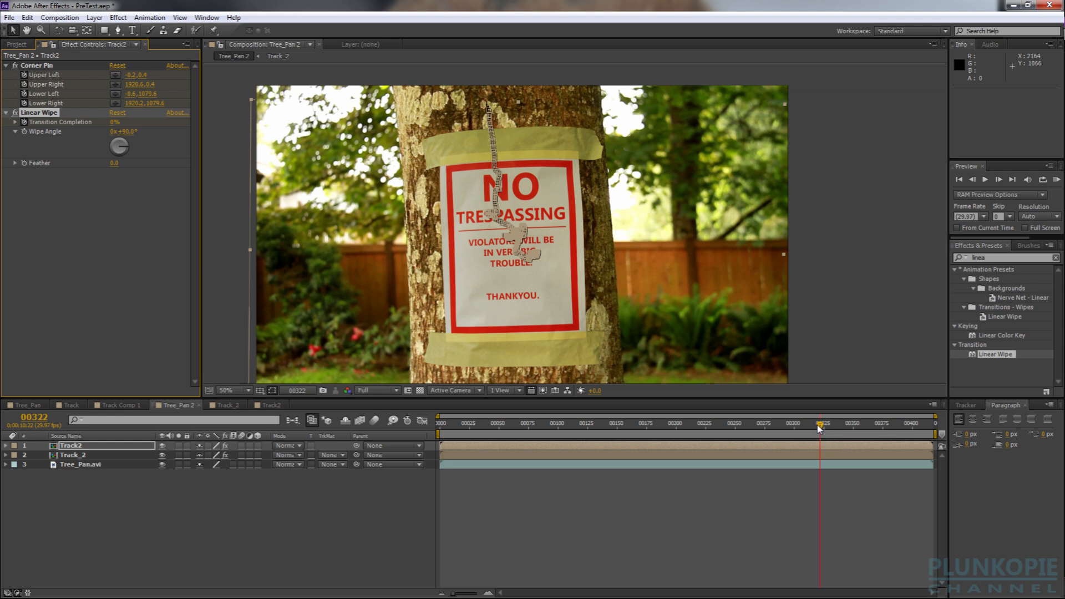
Animate the Linear Wipe's Transition Completion from 0% at frame 322 to fully wiped at frame 342, and set Feather to 65
{"action": "left_click_drag", "start_coordinate": [821, 426], "coordinate": [844, 426]}
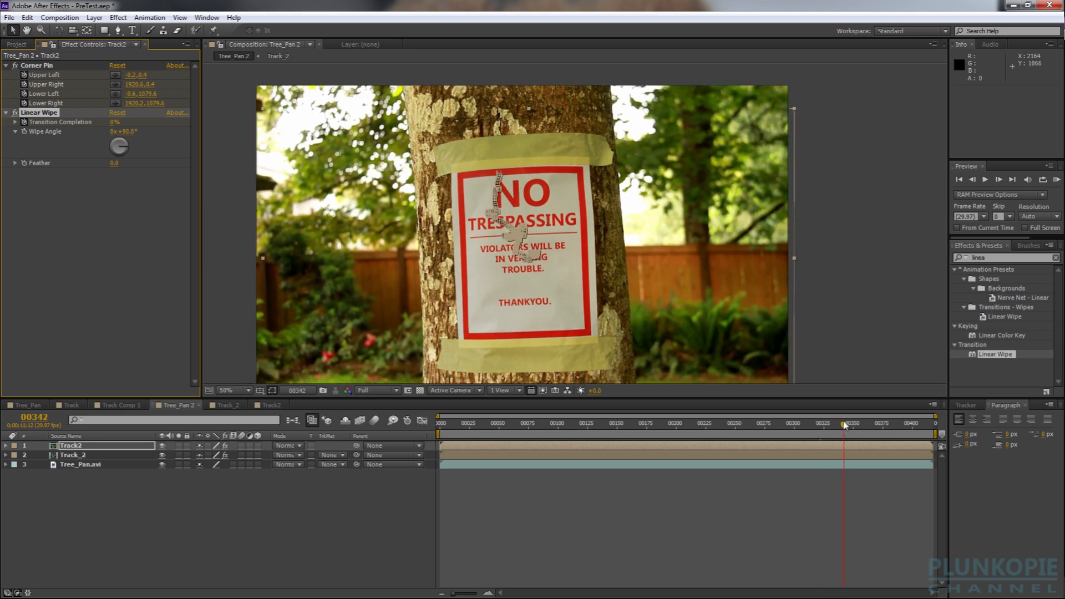
{"action": "left_click_drag", "start_coordinate": [115, 122], "coordinate": [172, 122]}
{"action": "mouse_move", "coordinate": [842, 431]}
{"action": "left_mouse_down"}
{"action": "mouse_move", "coordinate": [815, 432]}
{"action": "mouse_move", "coordinate": [831, 425]}
{"action": "left_mouse_up"}
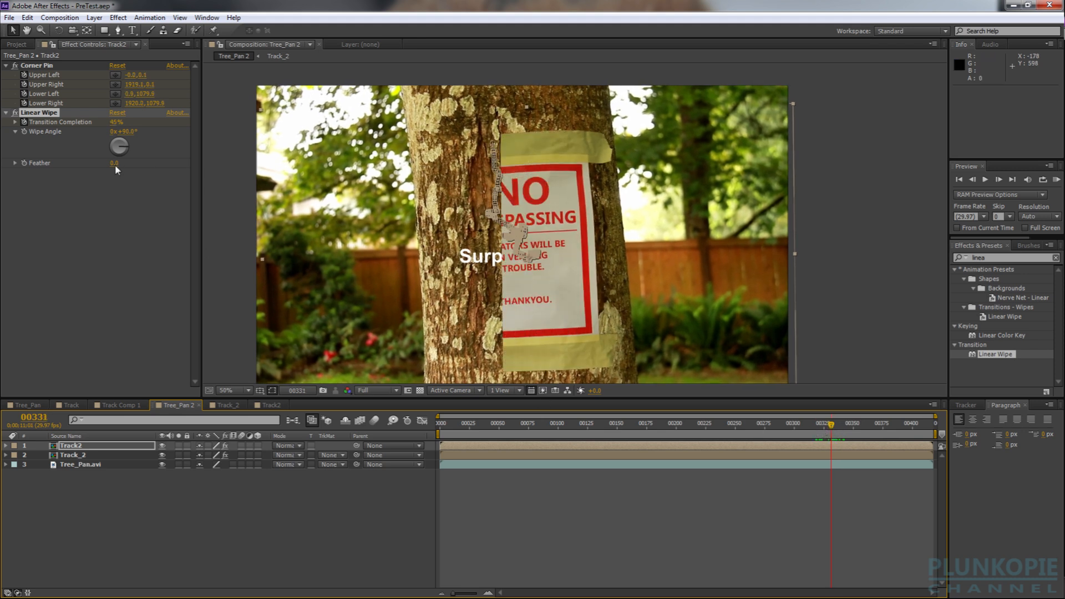
{"action": "left_click_drag", "start_coordinate": [115, 164], "coordinate": [152, 165]}
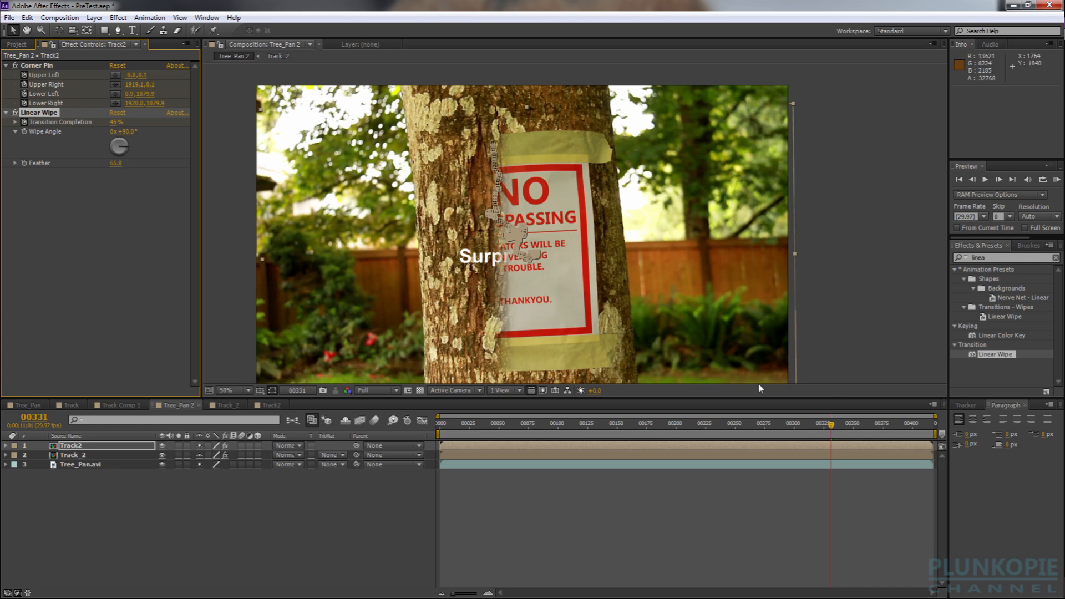
Move the first Transition Completion keyframe to frame 307 and the second slightly earlier, check the wipe, and collapse Track2's properties
{"action": "key", "text": "u"}
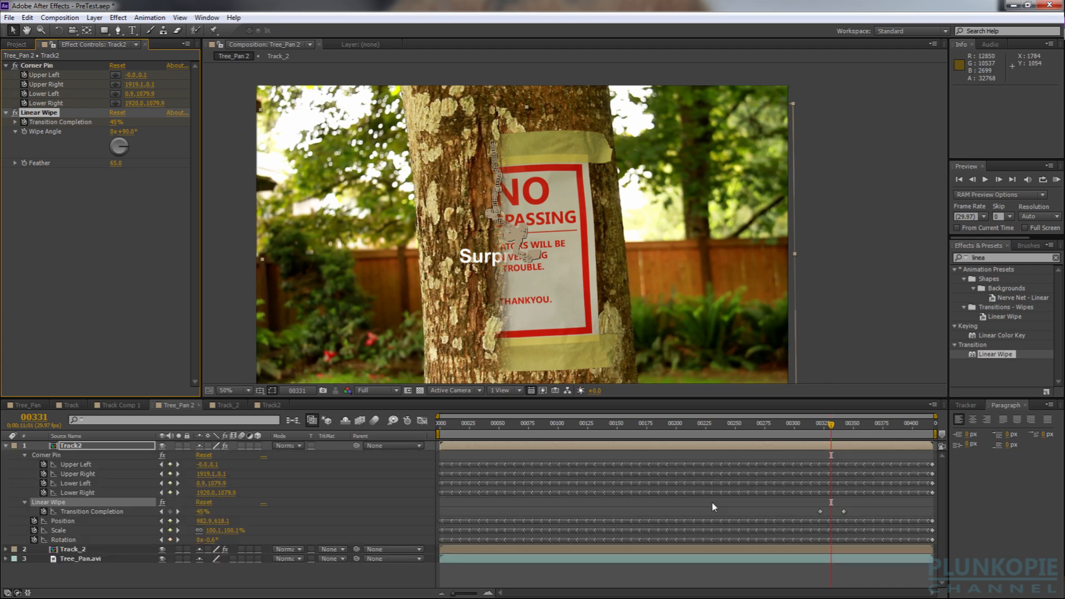
{"action": "left_click", "coordinate": [820, 511]}
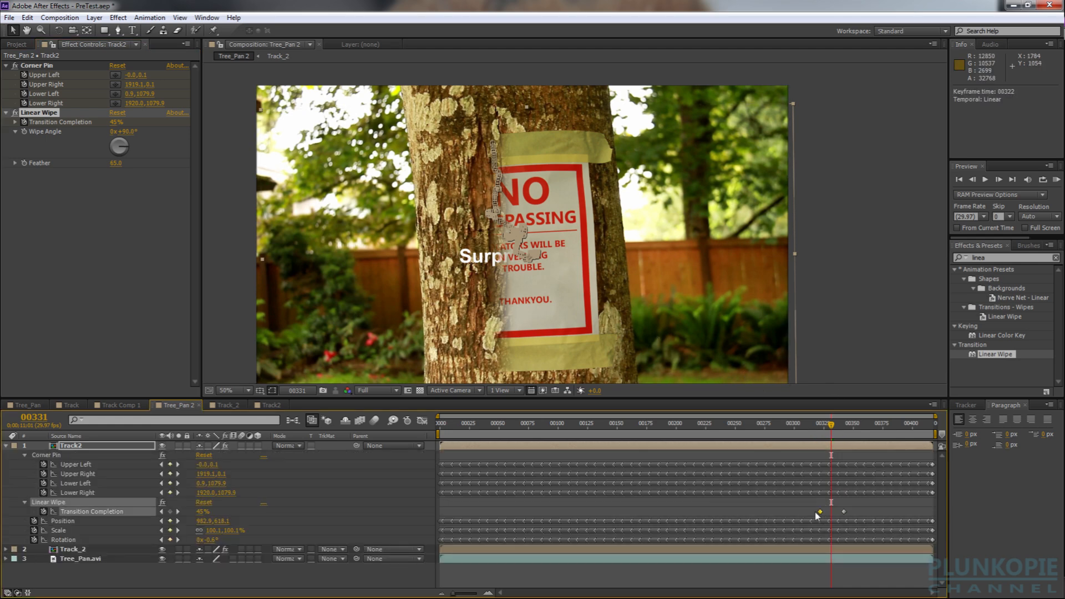
{"action": "mouse_move", "coordinate": [817, 514]}
{"action": "left_mouse_down"}
{"action": "mouse_move", "coordinate": [841, 516]}
{"action": "mouse_move", "coordinate": [803, 517]}
{"action": "left_mouse_up"}
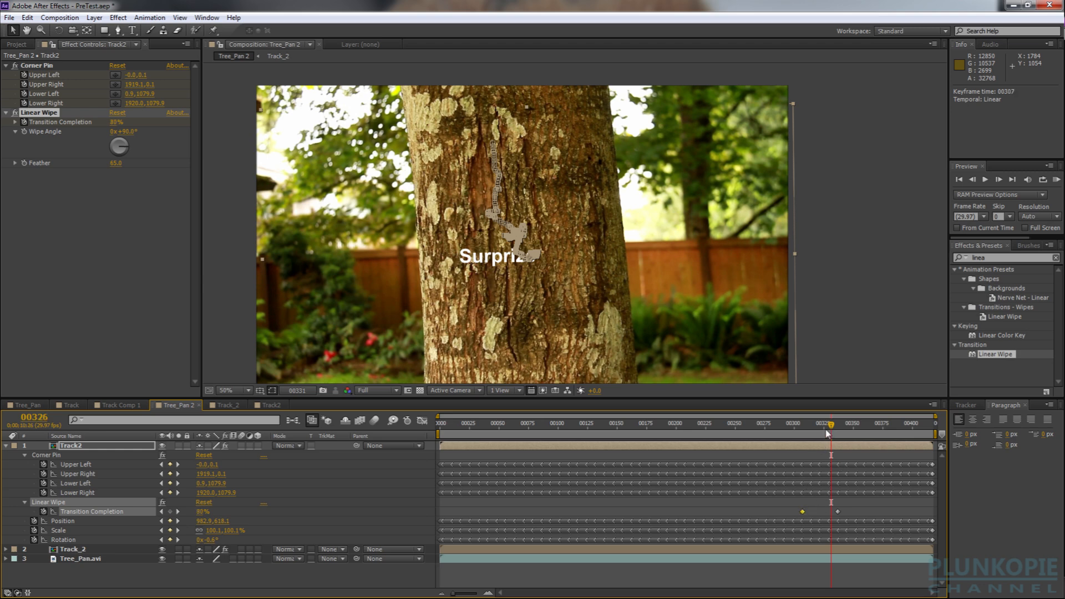
{"action": "left_click_drag", "start_coordinate": [828, 432], "coordinate": [810, 437]}
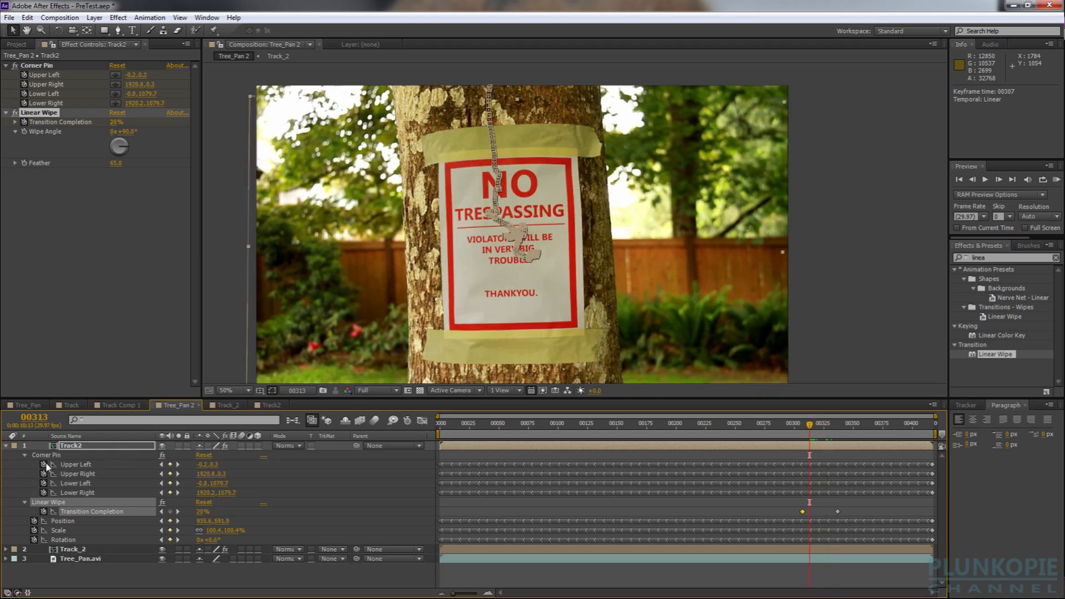
{"action": "left_click", "coordinate": [24, 455]}
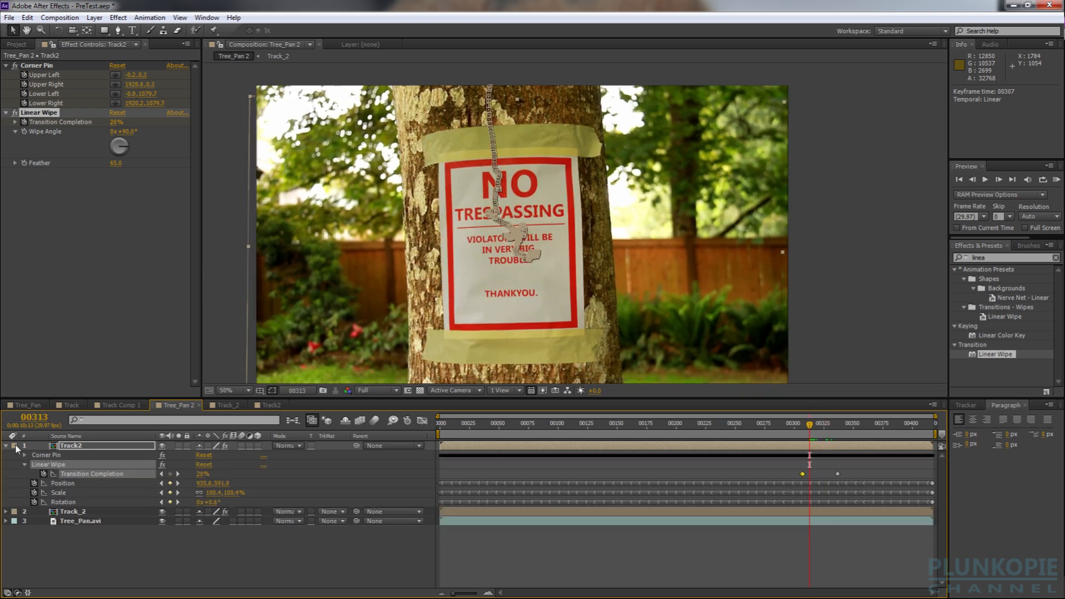
{"action": "left_click", "coordinate": [6, 446]}
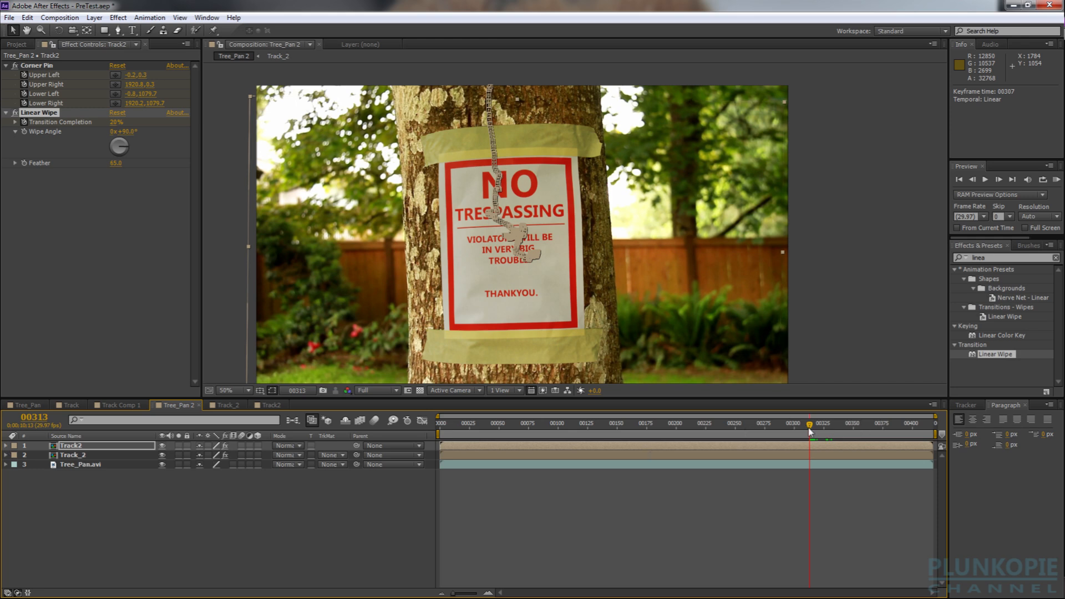
Examine how the tracked No Trespassing sign sits on the trunk at frames 176 and 196
{"action": "left_click_drag", "start_coordinate": [810, 428], "coordinate": [646, 441]}
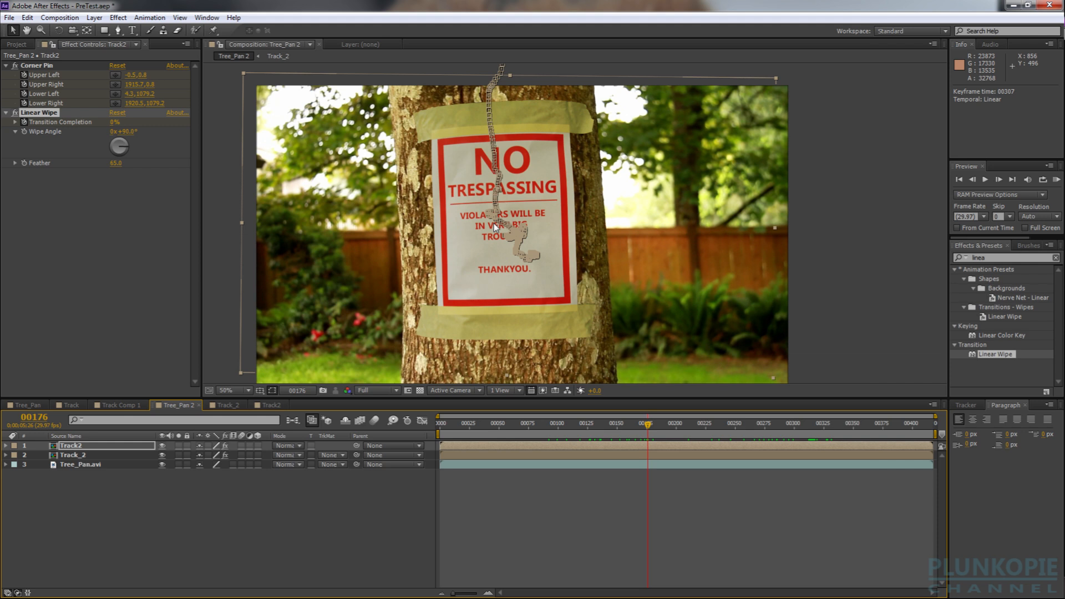
{"action": "mouse_move", "coordinate": [443, 263]}
{"action": "left_mouse_down"}
{"action": "mouse_move", "coordinate": [452, 232]}
{"action": "mouse_move", "coordinate": [451, 285]}
{"action": "mouse_move", "coordinate": [452, 255]}
{"action": "left_mouse_up"}
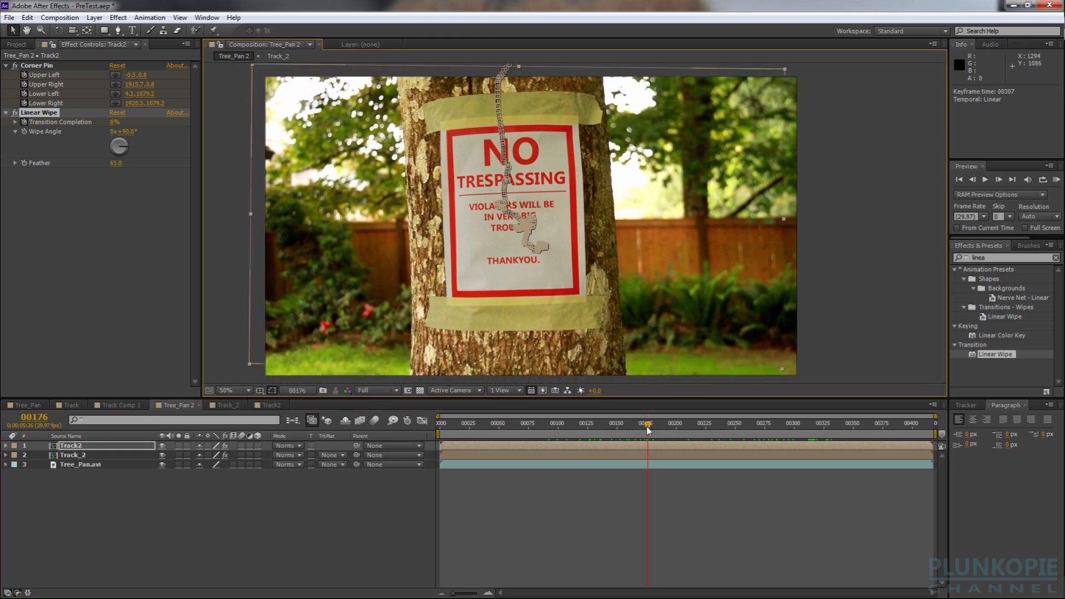
{"action": "left_click_drag", "start_coordinate": [643, 426], "coordinate": [672, 424]}
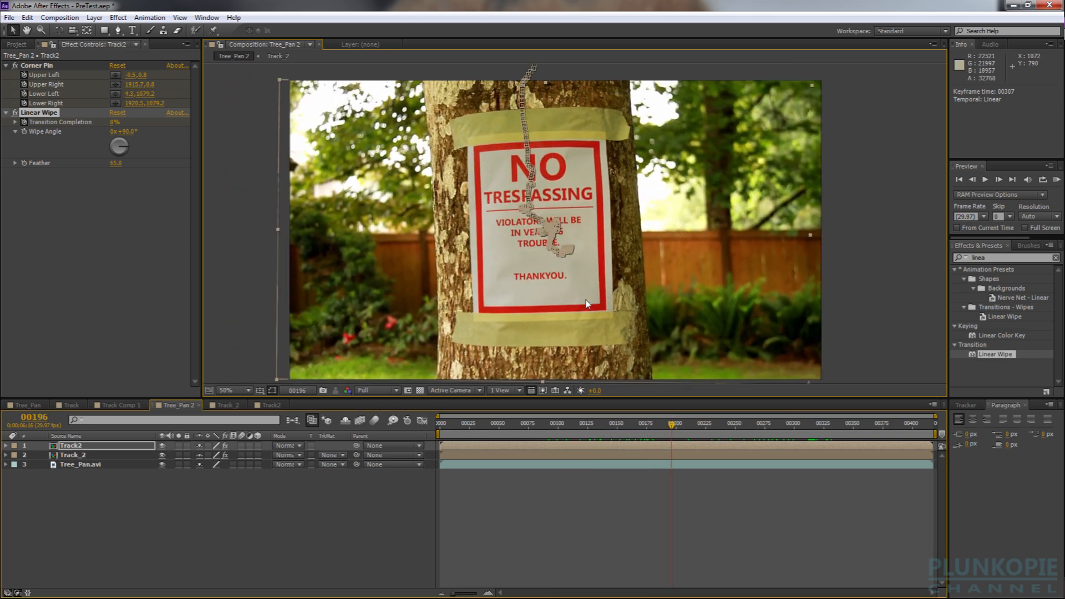
{"action": "scroll", "coordinate": [578, 257], "scroll_direction": "up", "scroll_amount": 1}
{"action": "left_click_drag", "start_coordinate": [580, 183], "coordinate": [613, 313]}
{"action": "scroll", "coordinate": [612, 310], "scroll_direction": "down", "scroll_amount": 1}
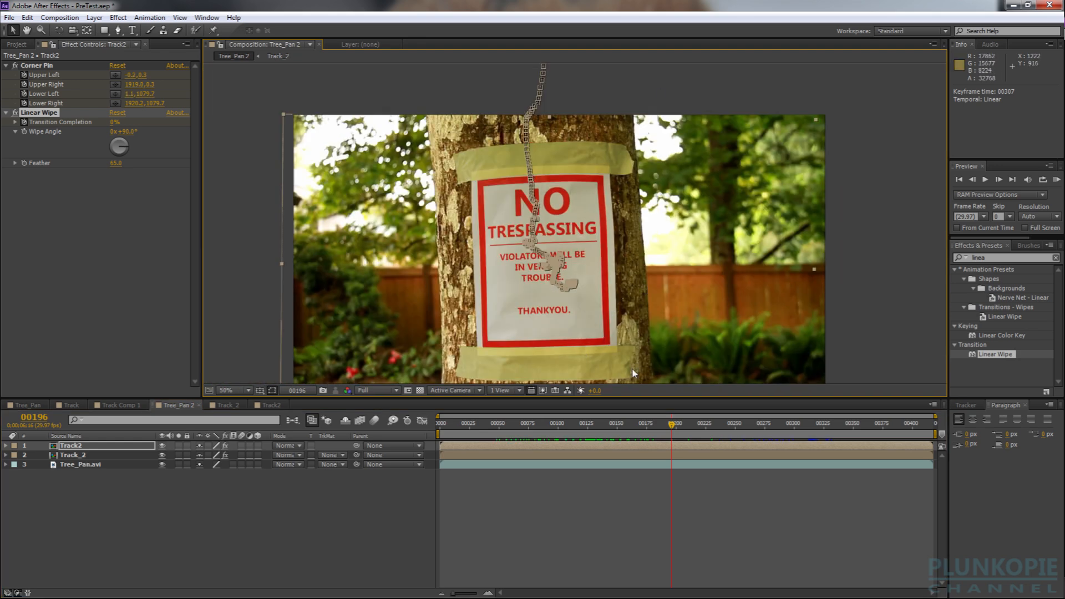
{"action": "mouse_move", "coordinate": [632, 369]}
{"action": "left_mouse_down"}
{"action": "mouse_move", "coordinate": [638, 349]}
{"action": "mouse_move", "coordinate": [632, 365]}
{"action": "left_mouse_up"}
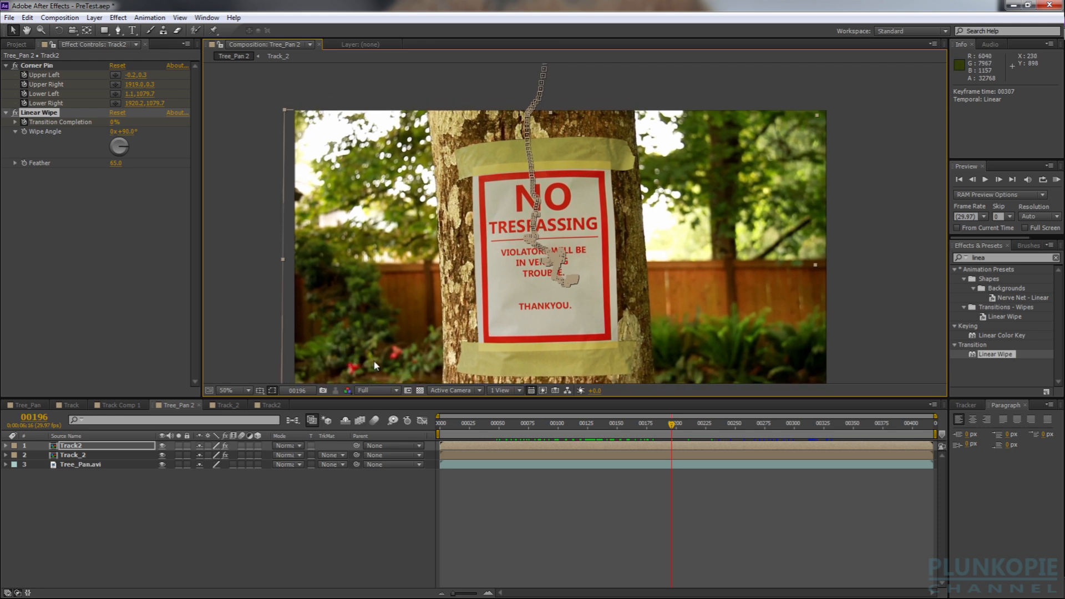
{"action": "left_click_drag", "start_coordinate": [530, 312], "coordinate": [511, 296]}
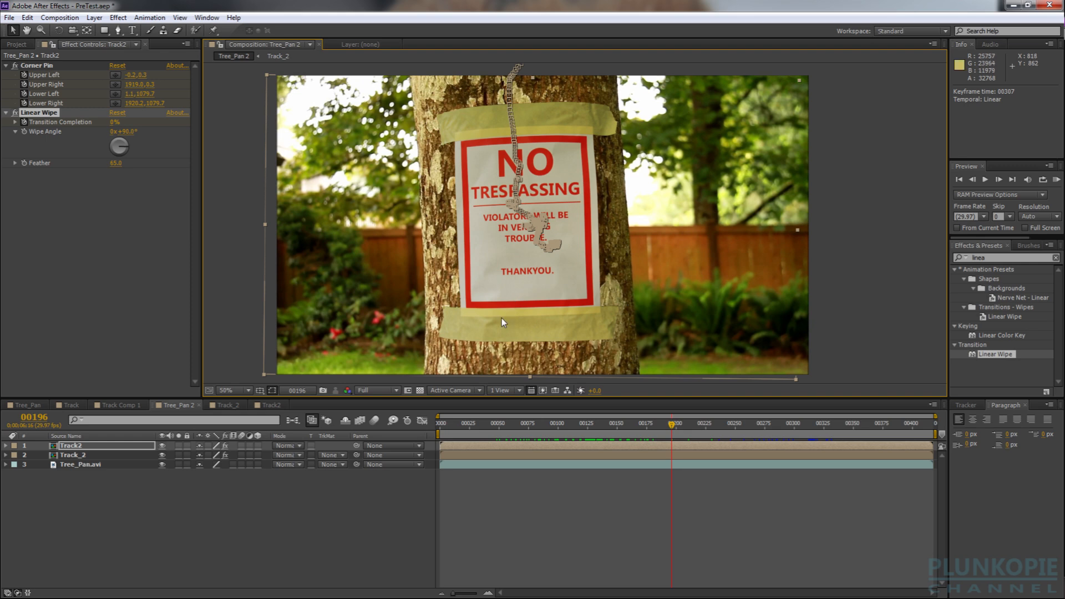